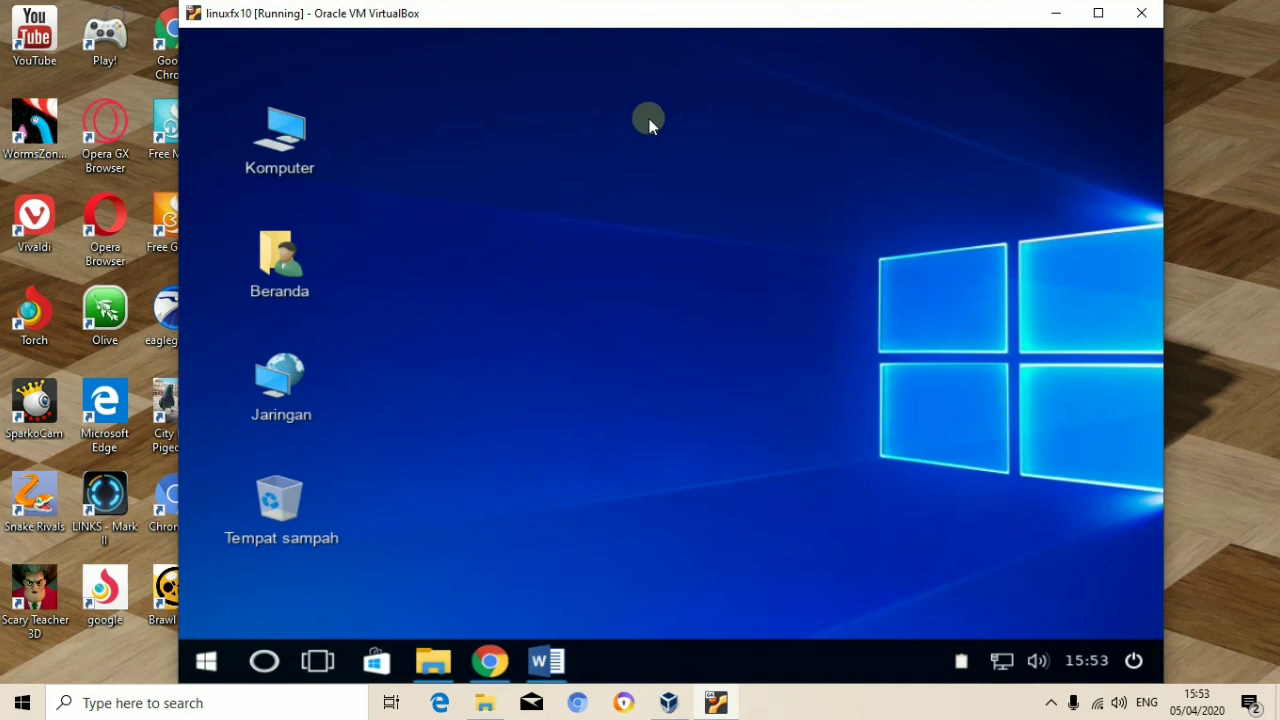
Step: Restore Chrome and look over the linuxfx.org home page
mouse_move(493, 652)
click(490, 660)
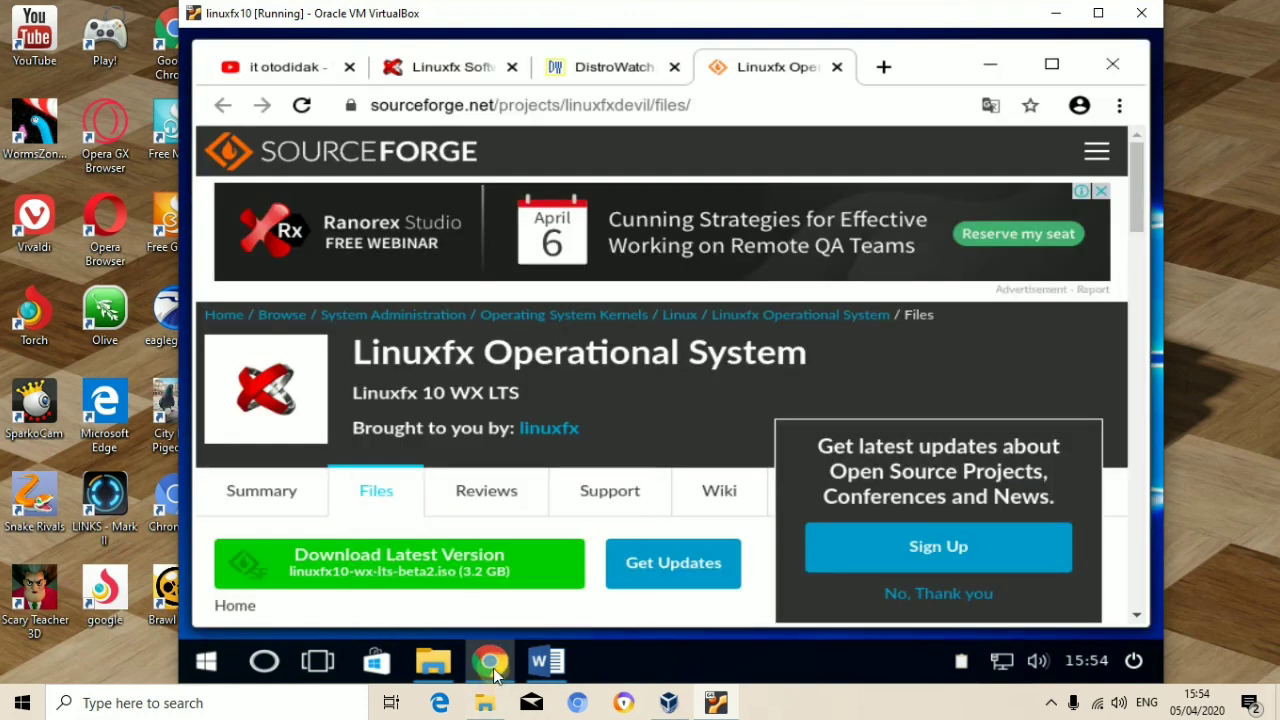
click(434, 72)
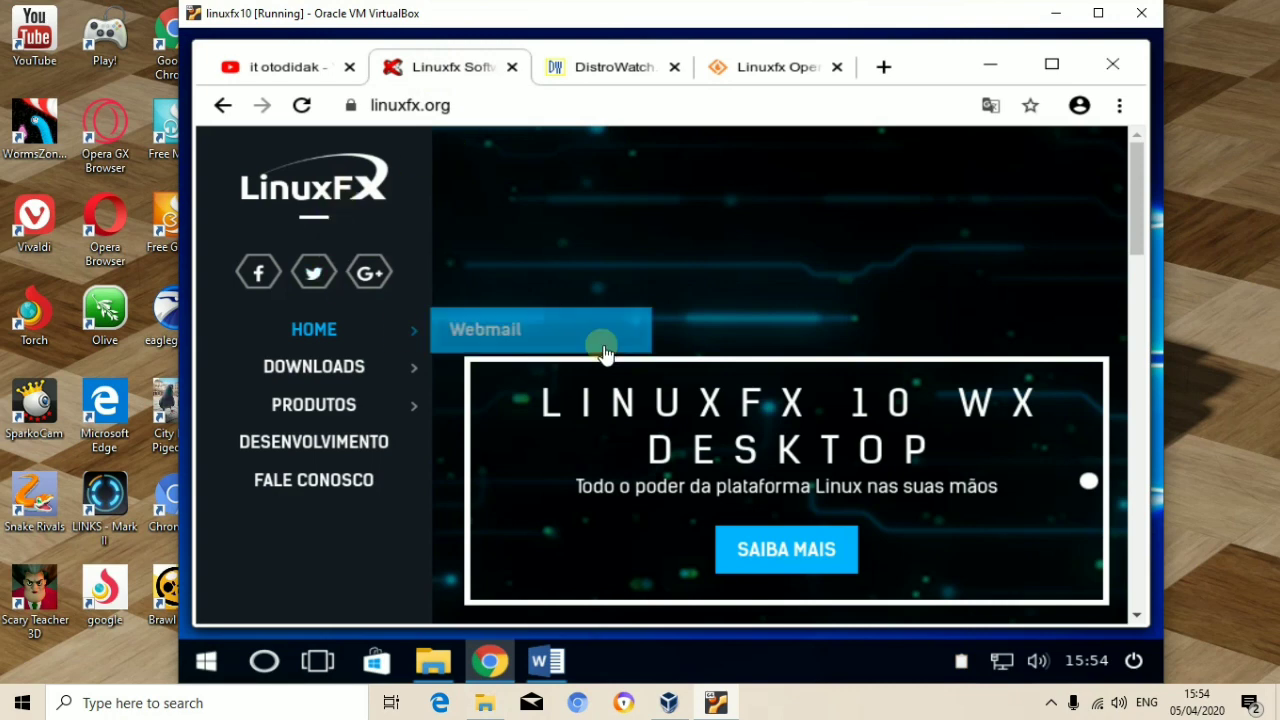
mouse_move(300, 333)
mouse_move(400, 367)
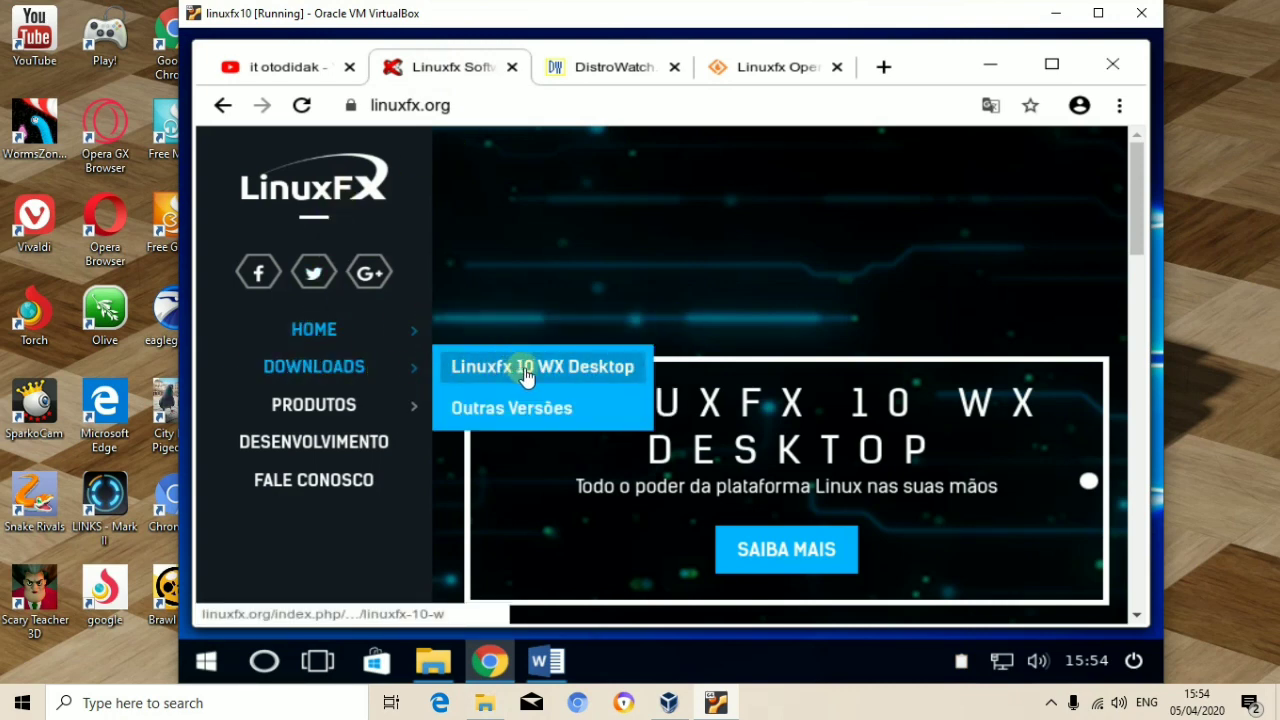
Step: Browse the Linuxfx DistroWatch and SourceForge pages, then minimise Chrome
click(616, 72)
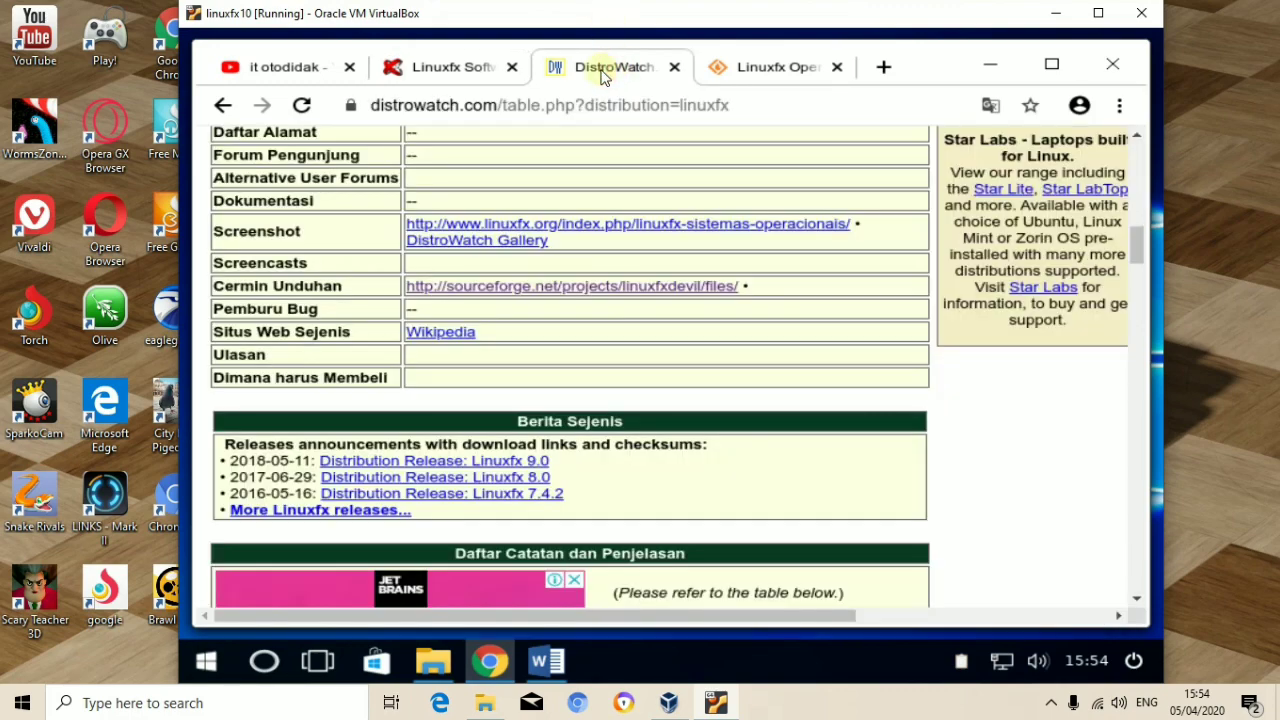
scroll(631, 287, up, 4)
scroll(631, 287, up, 6)
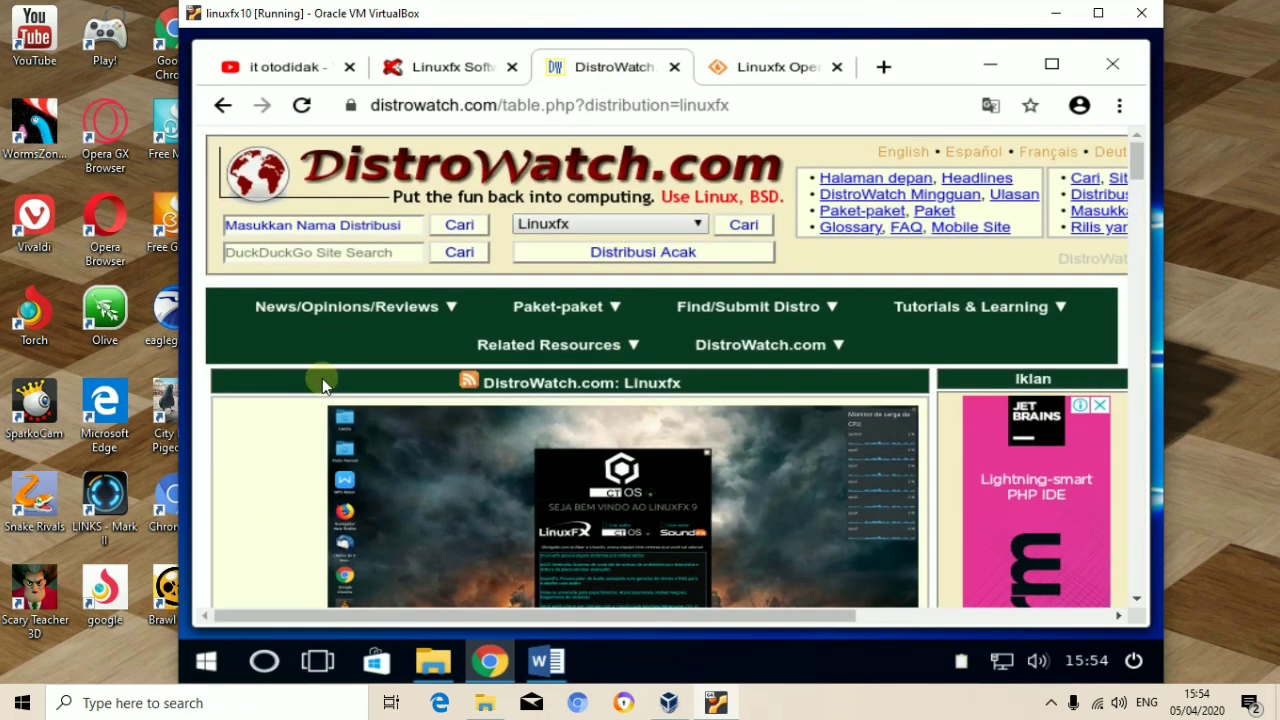
scroll(345, 420, down, 10)
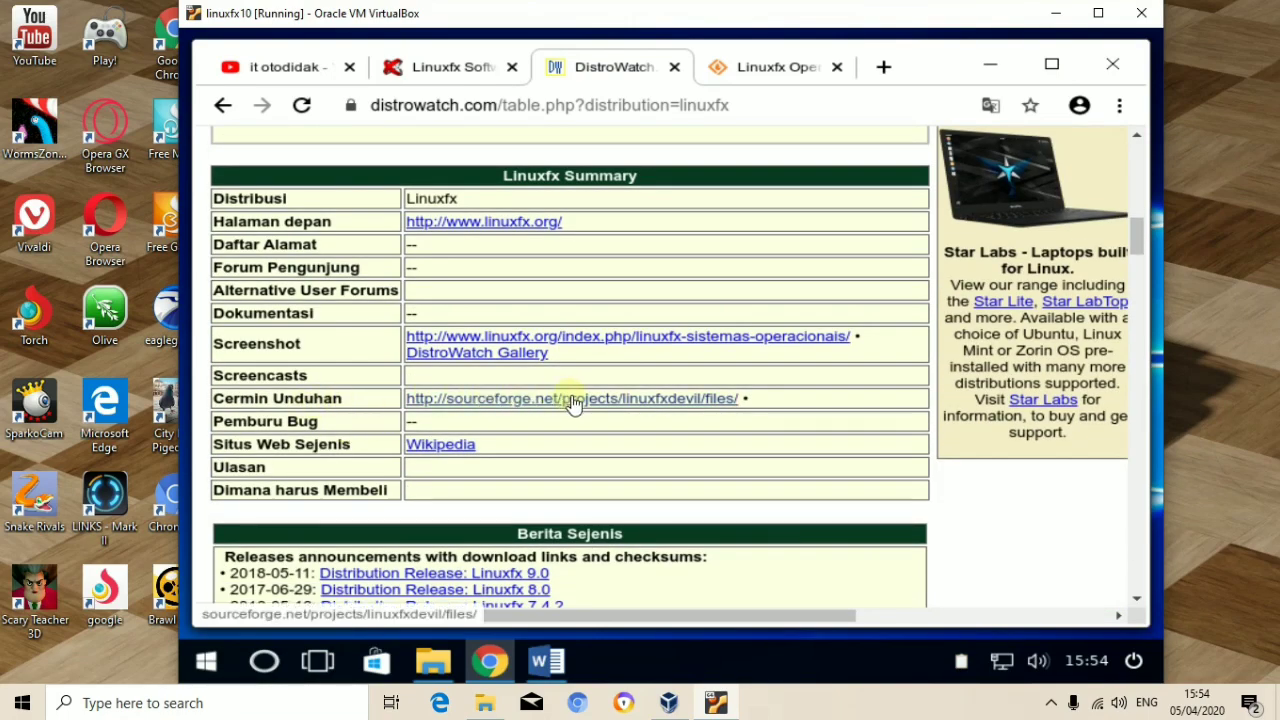
click(760, 64)
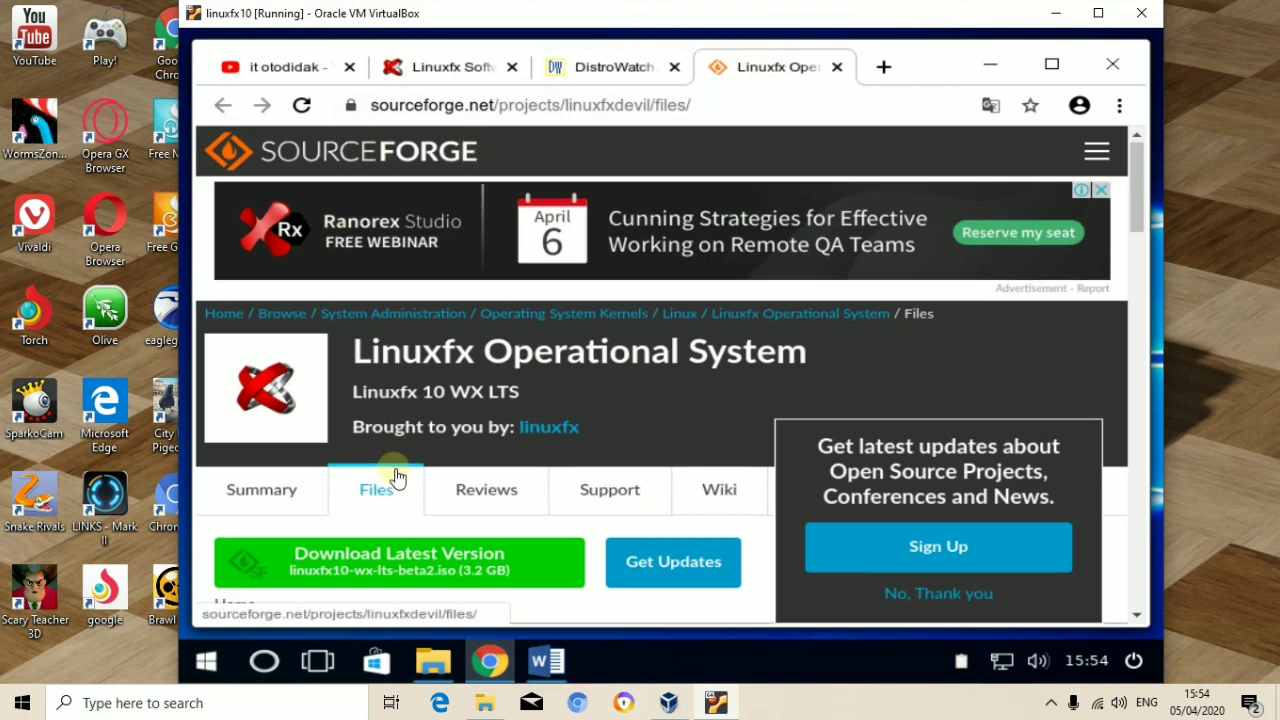
scroll(394, 476, down, 1)
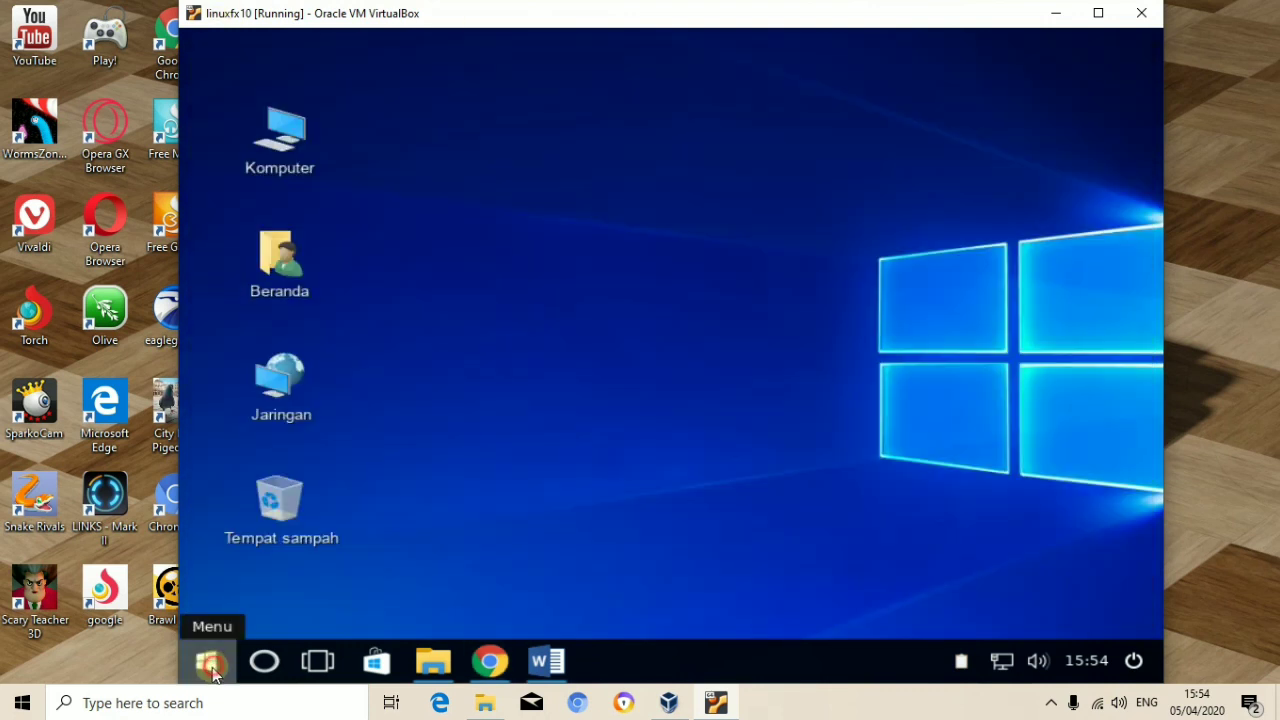
click(206, 660)
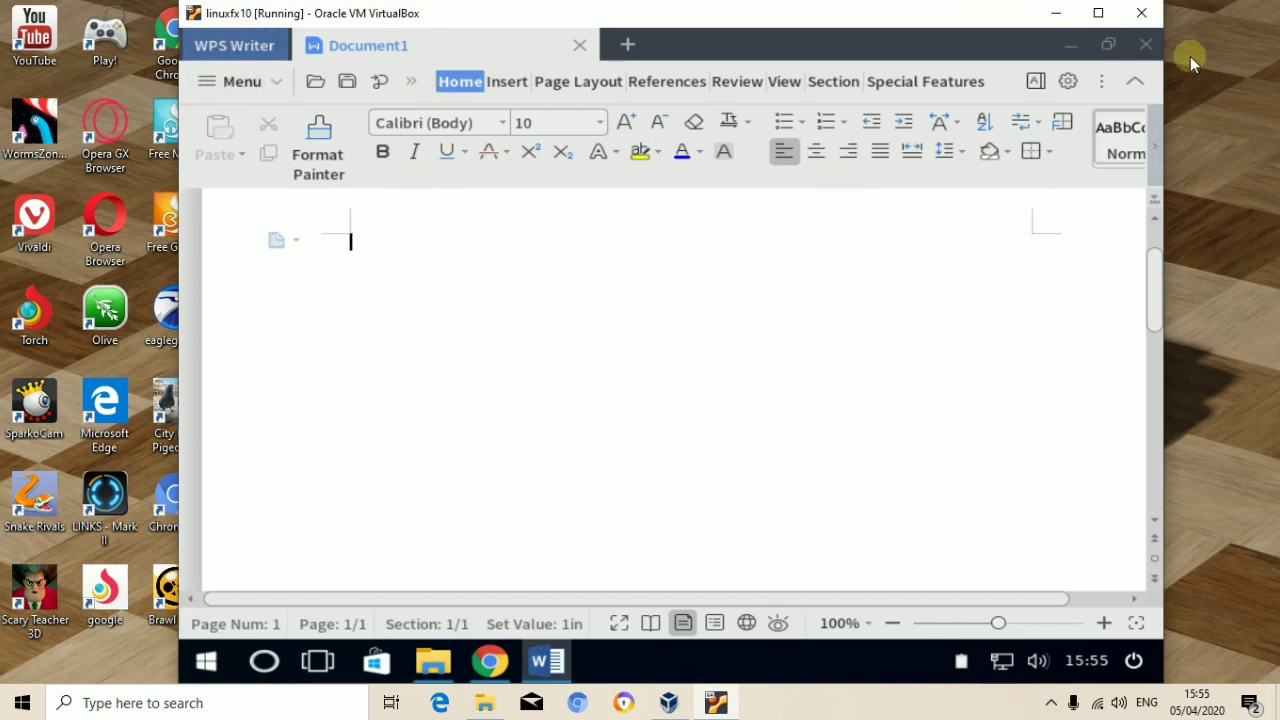
Step: Minimise WPS Writer, browse Beranda and Sistem Berkas, minimise the file manager, then open the Menu
click(1066, 44)
double_click(318, 260)
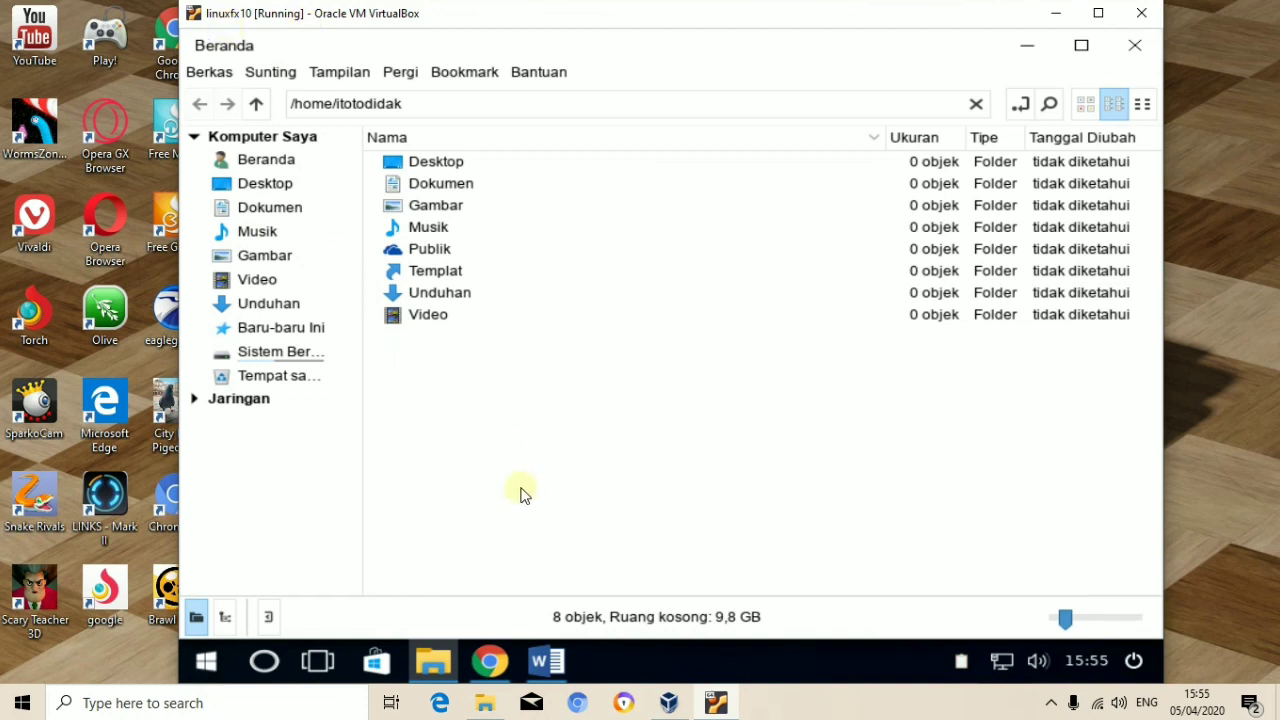
mouse_move(440, 668)
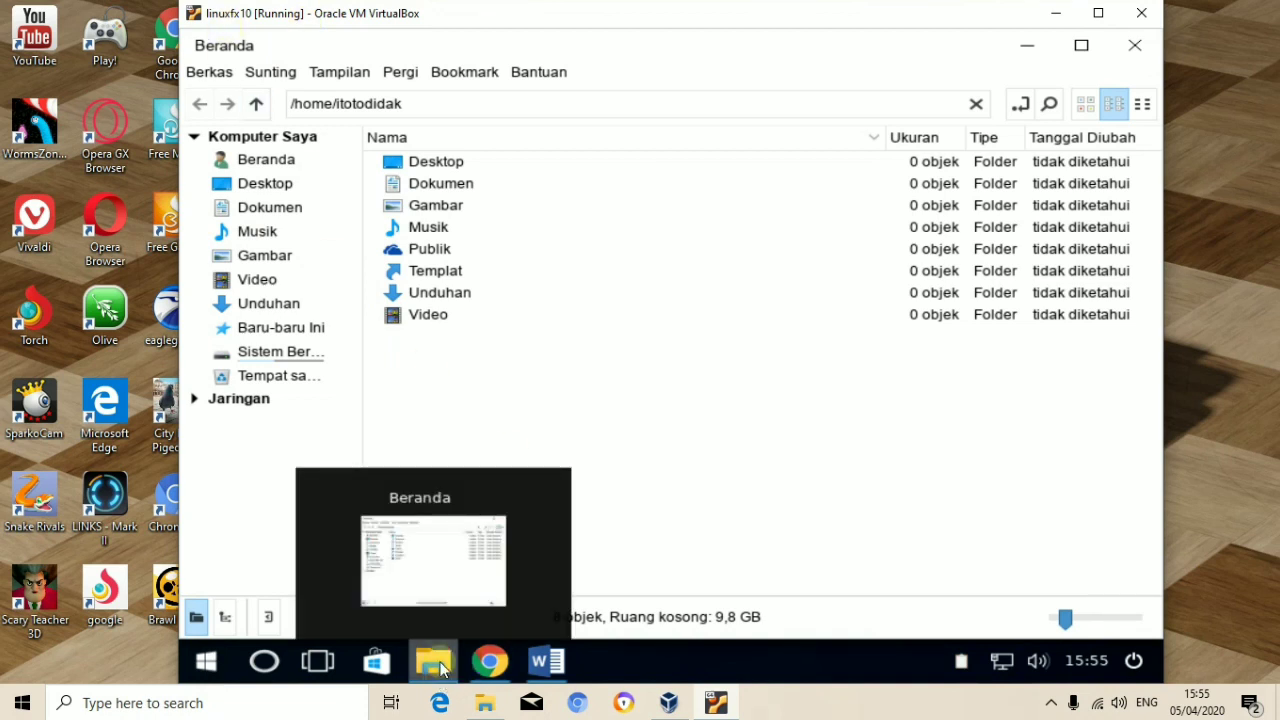
click(296, 357)
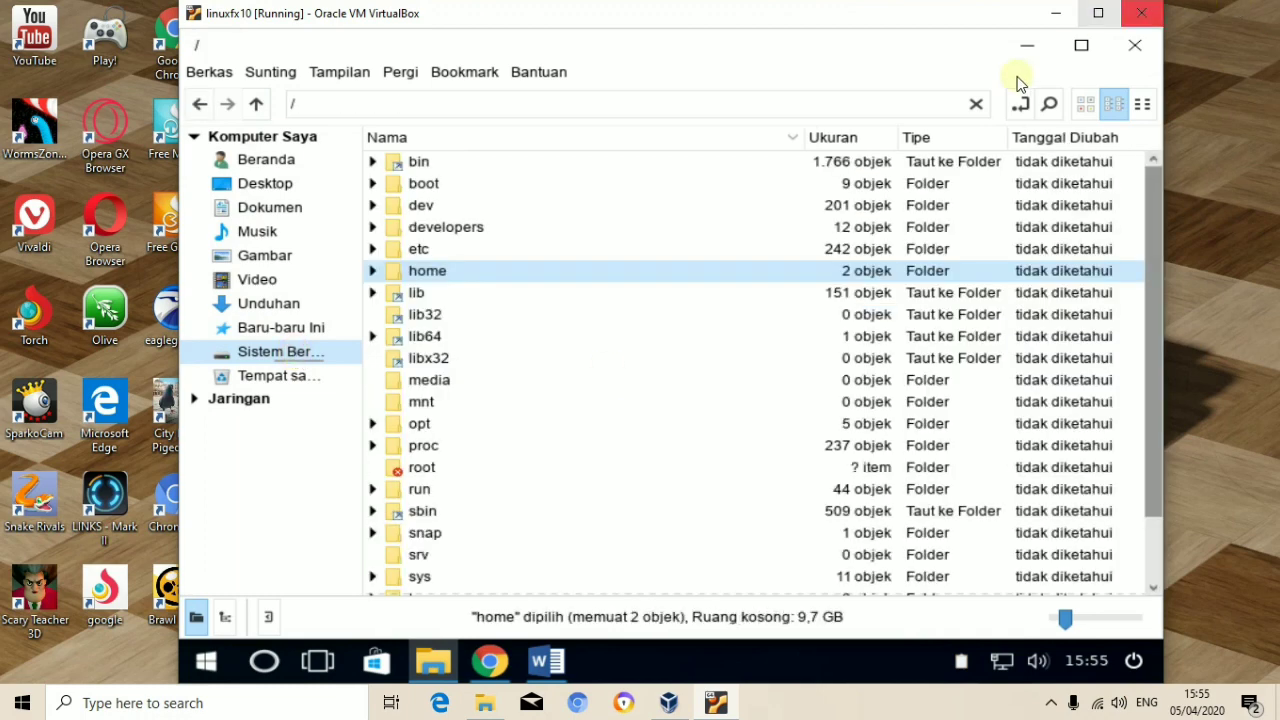
click(1039, 42)
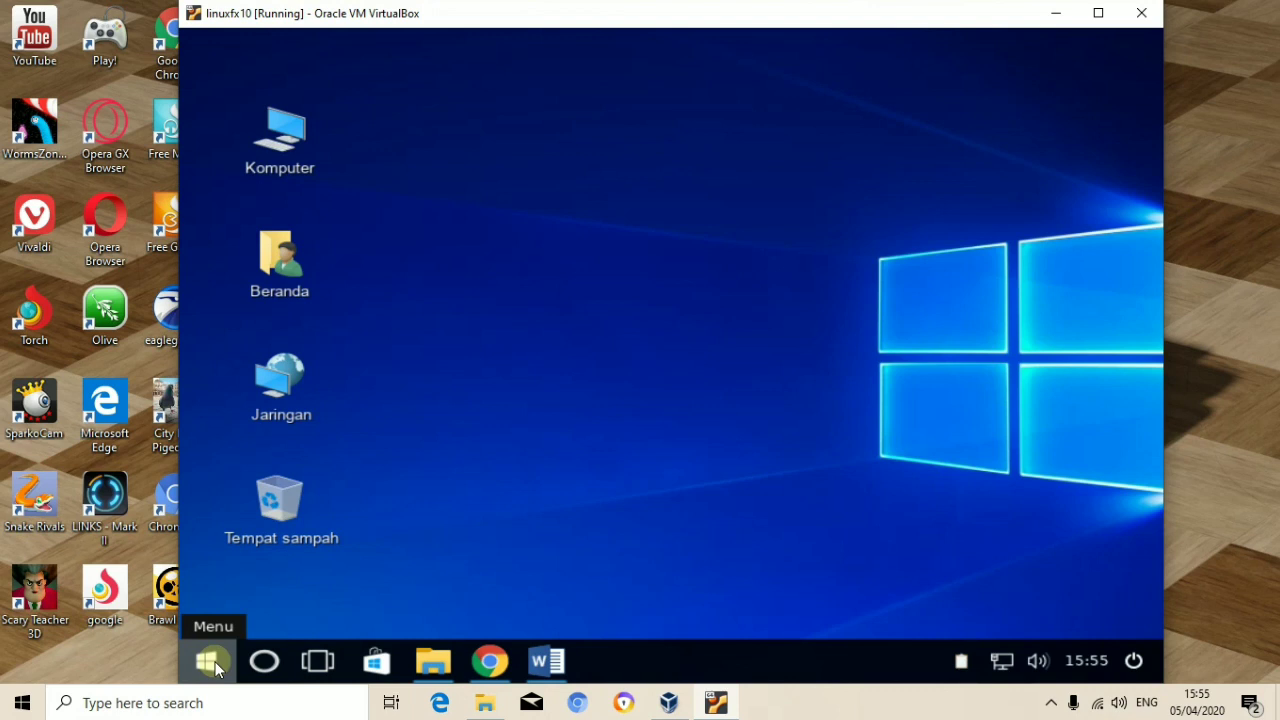
click(219, 669)
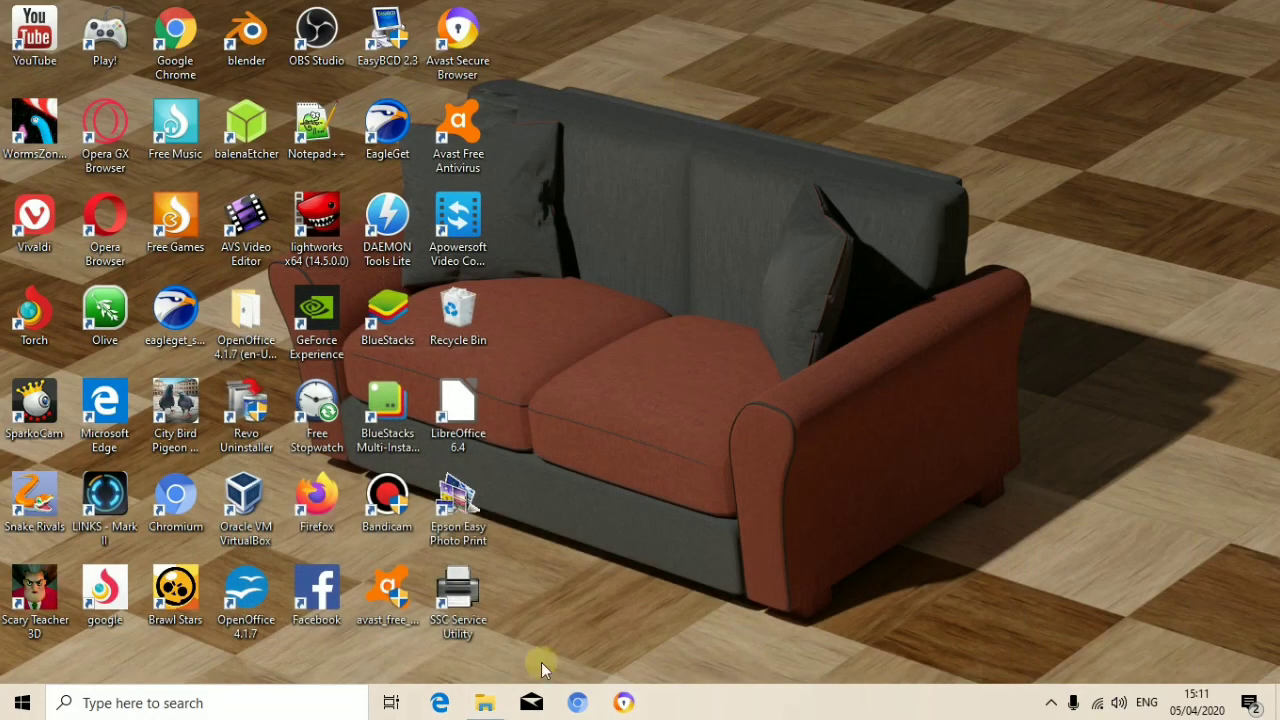
Step: Make a new 'linuxfx 10' folder in Local Disk (F:), then minimise File Explorer
click(485, 703)
right_click(469, 404)
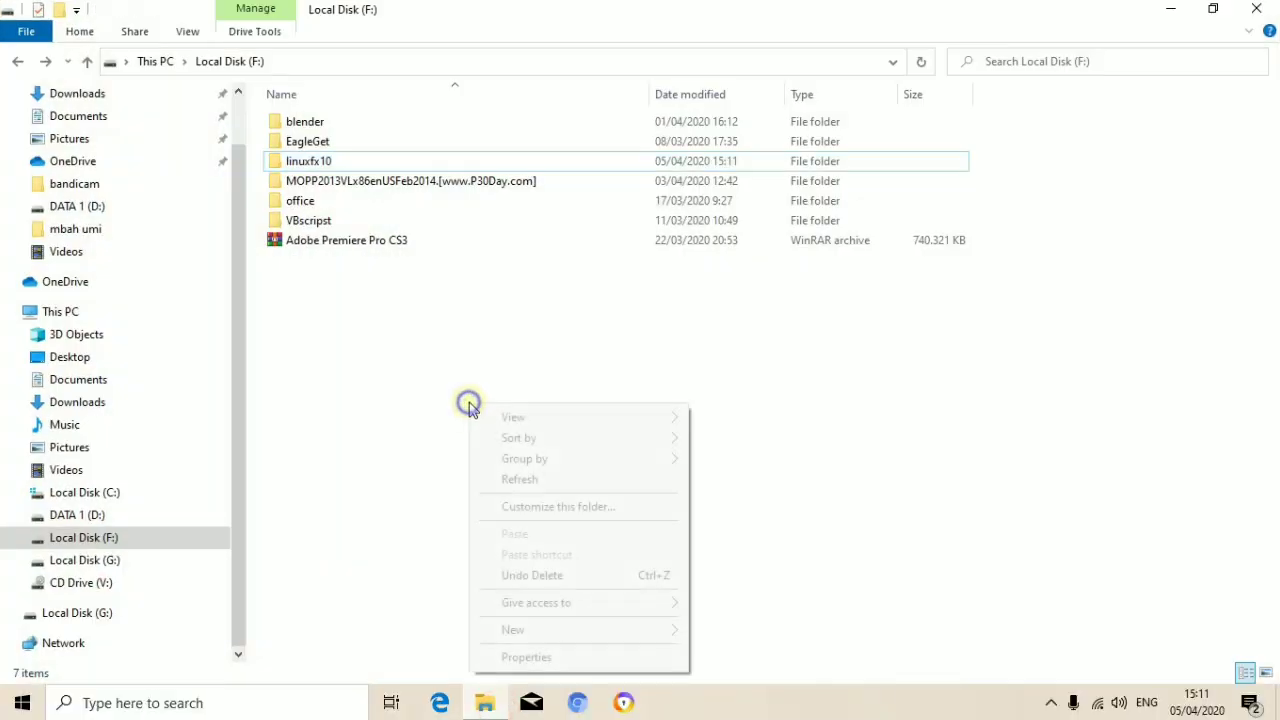
click(606, 628)
click(755, 269)
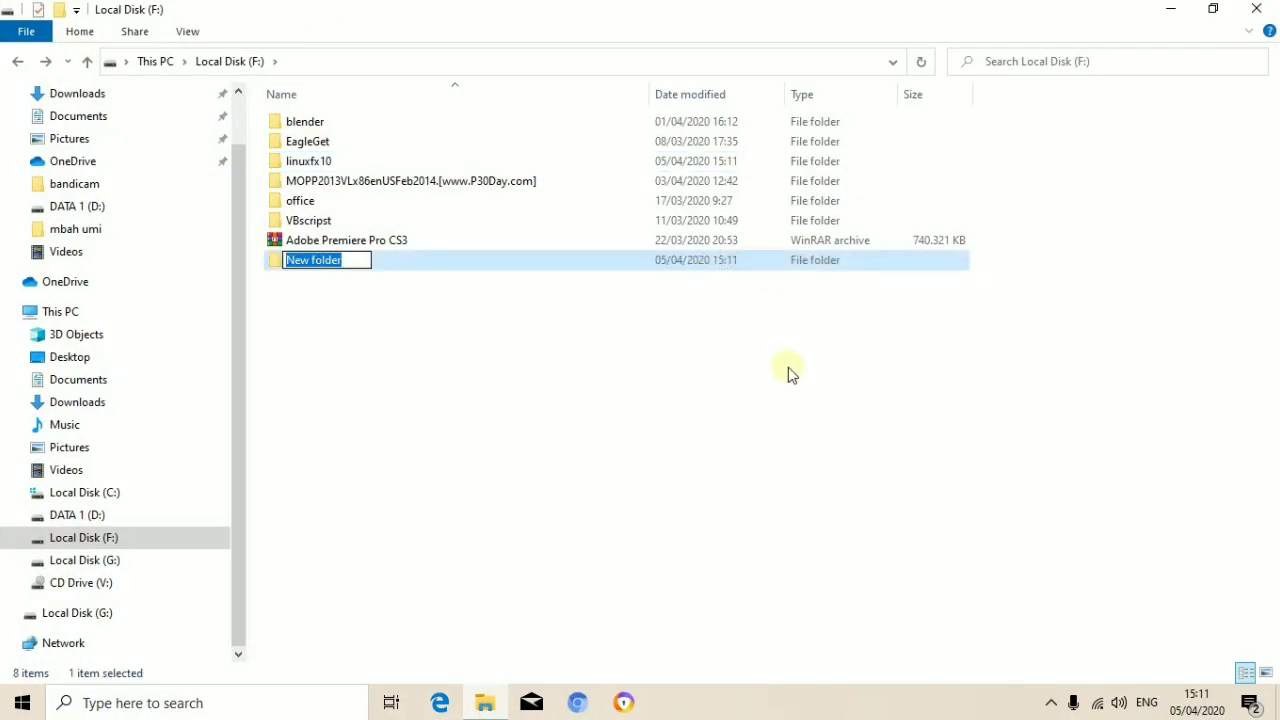
text(linu)
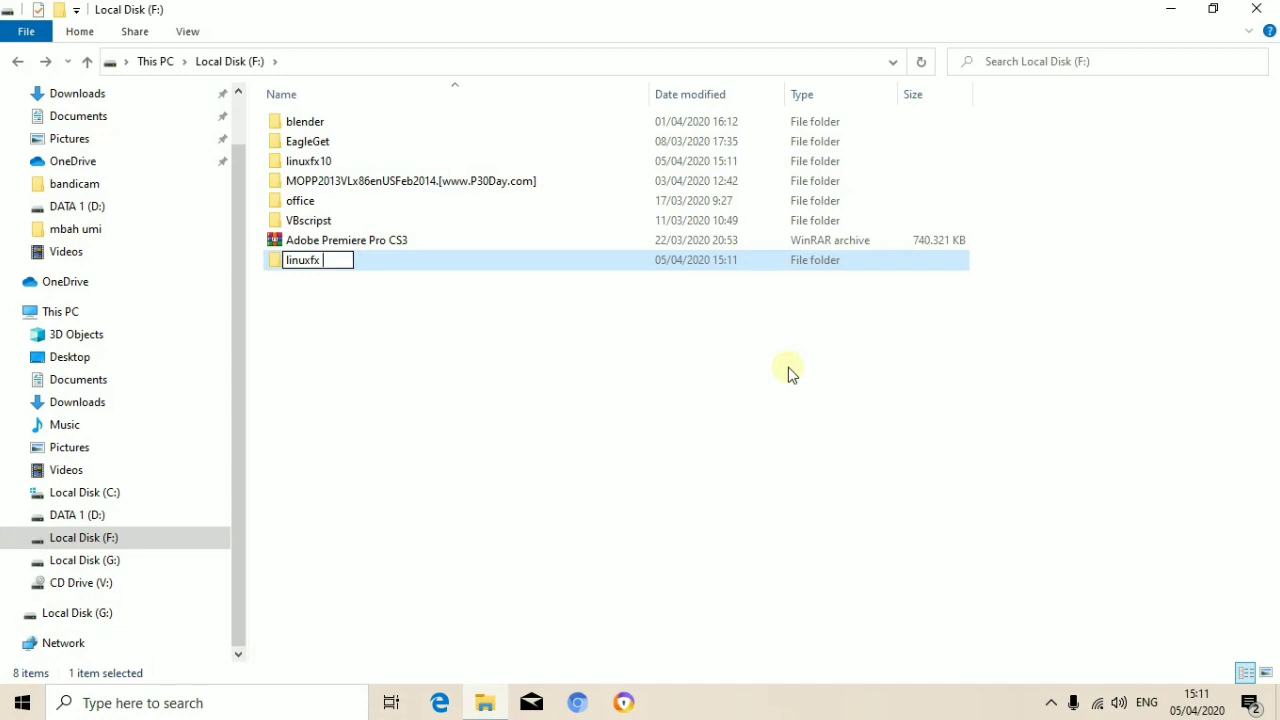
text(xfx 10)
key(Return)
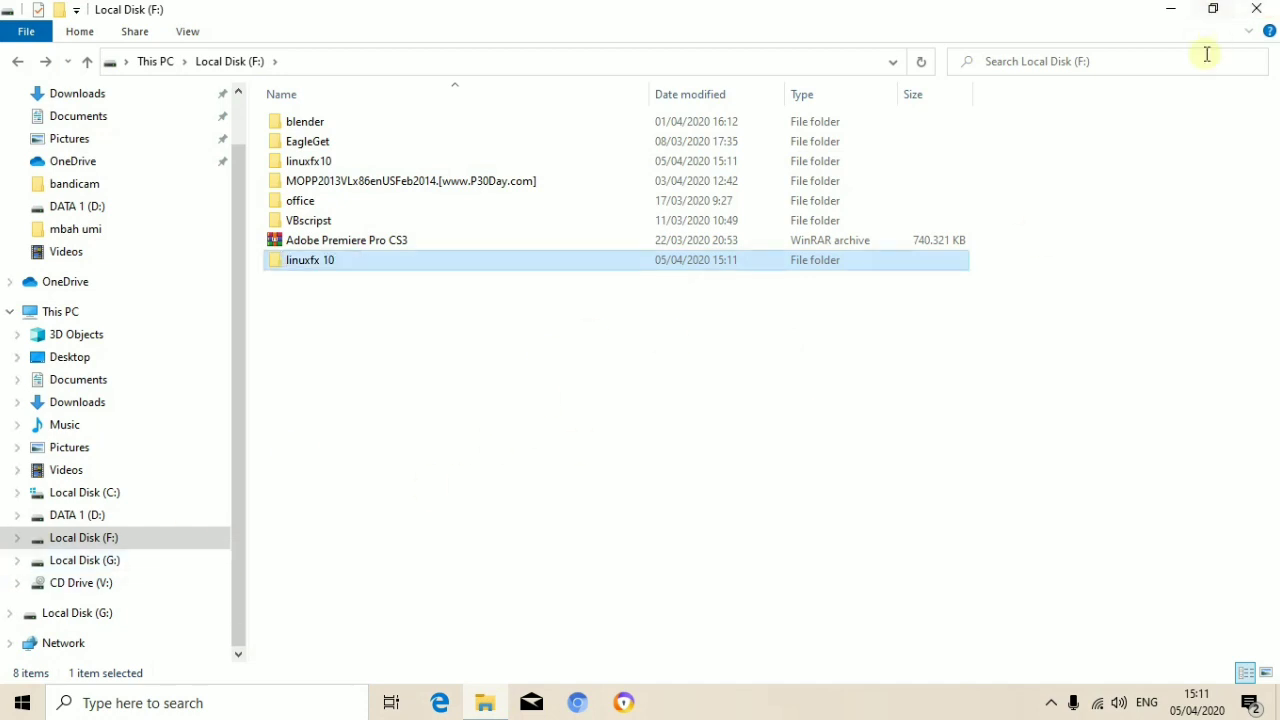
click(1172, 10)
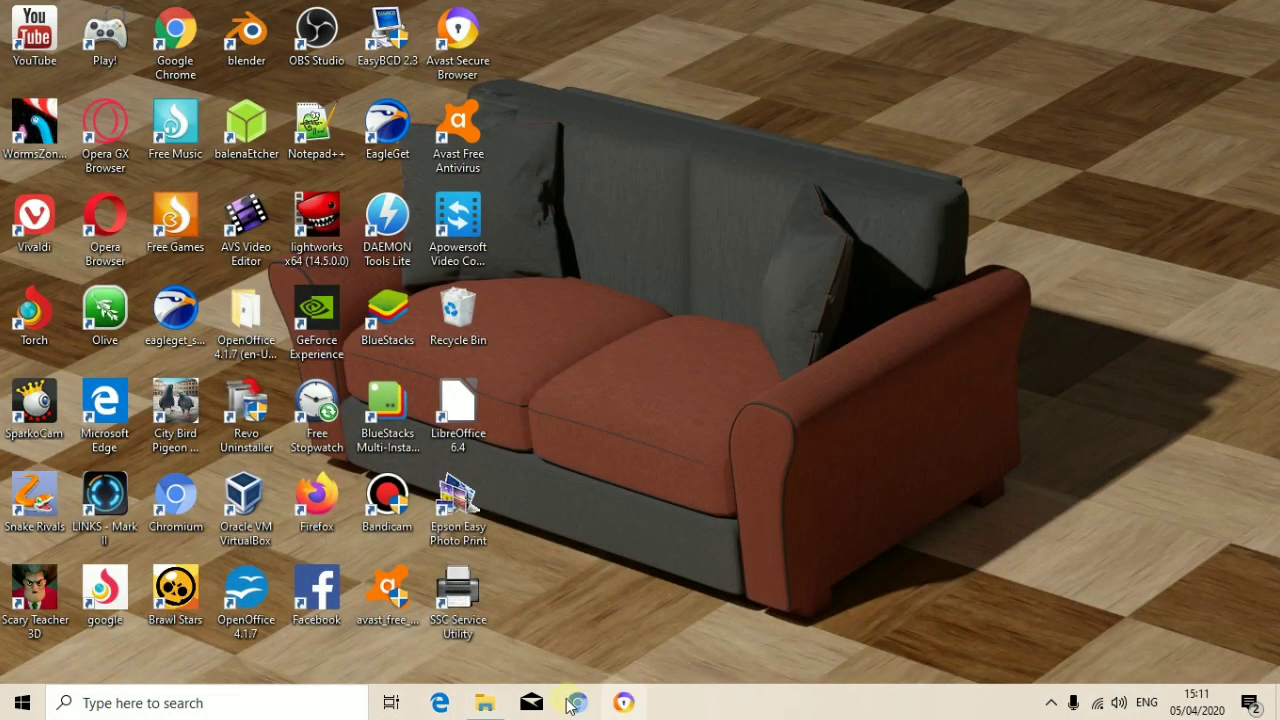
Step: Start a new VirtualBox machine named linuxfx10 with its folder set to F:\linuxfx10
double_click(252, 515)
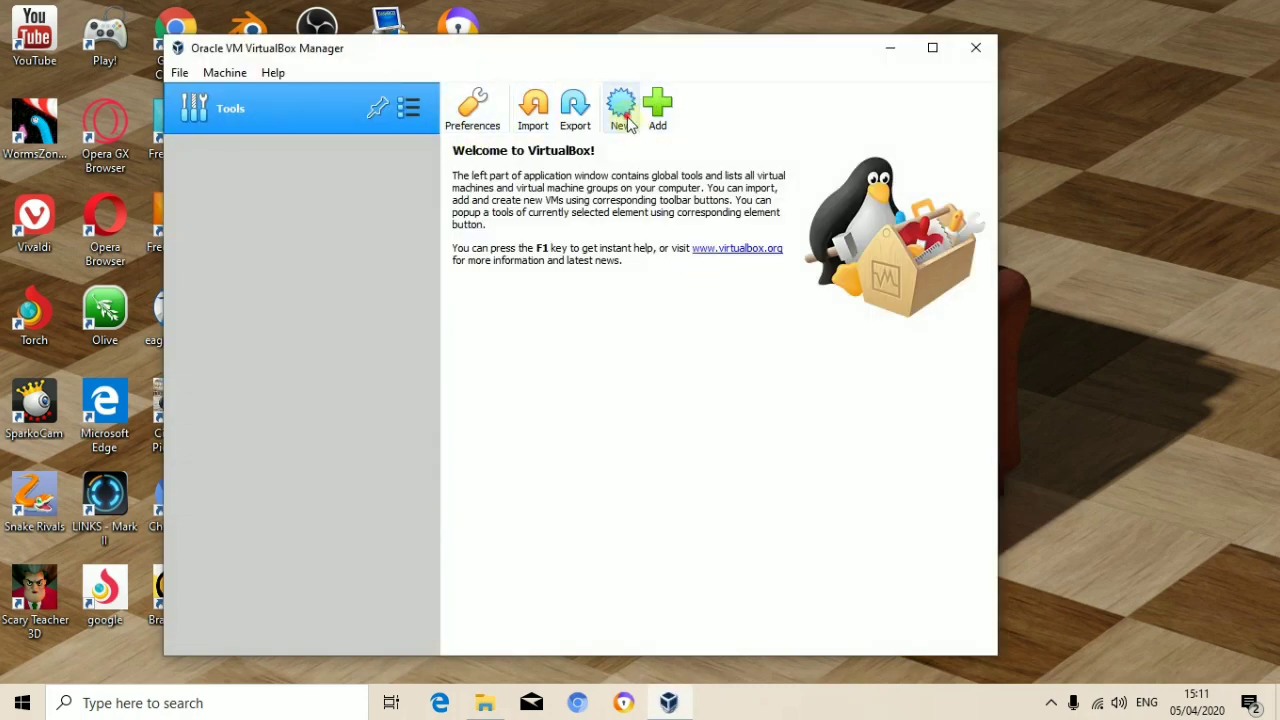
click(621, 110)
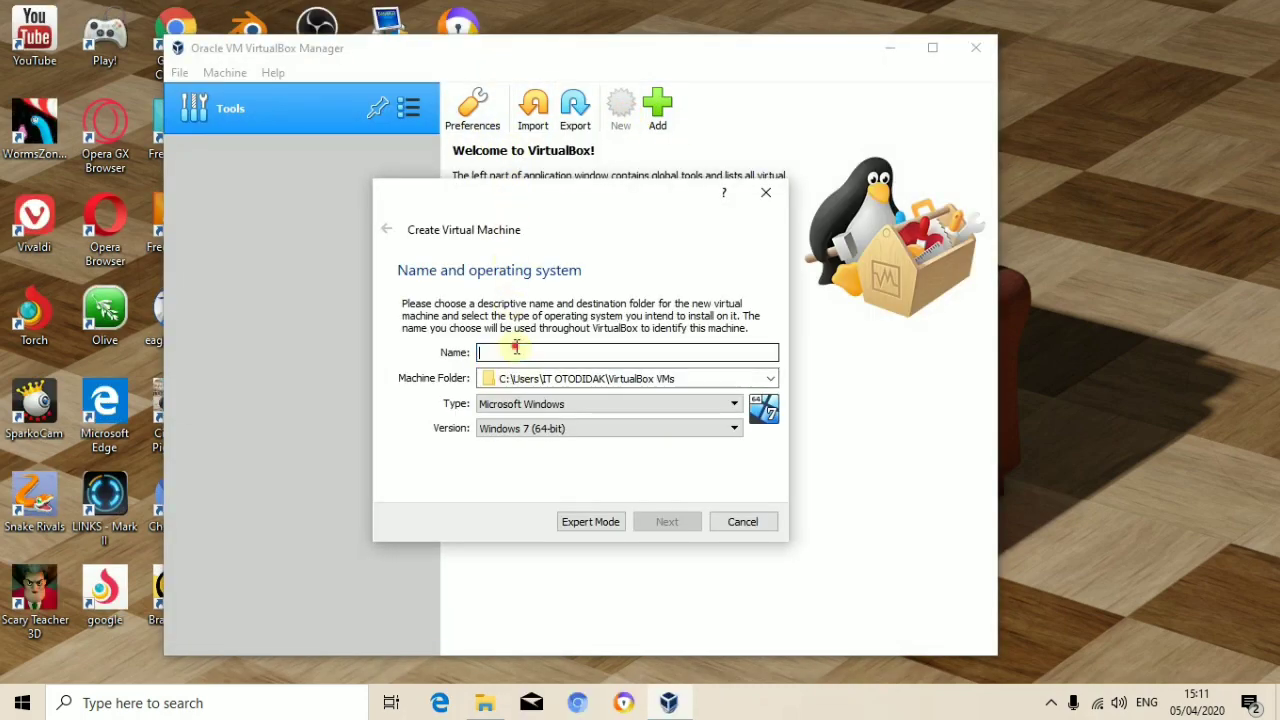
text(I)
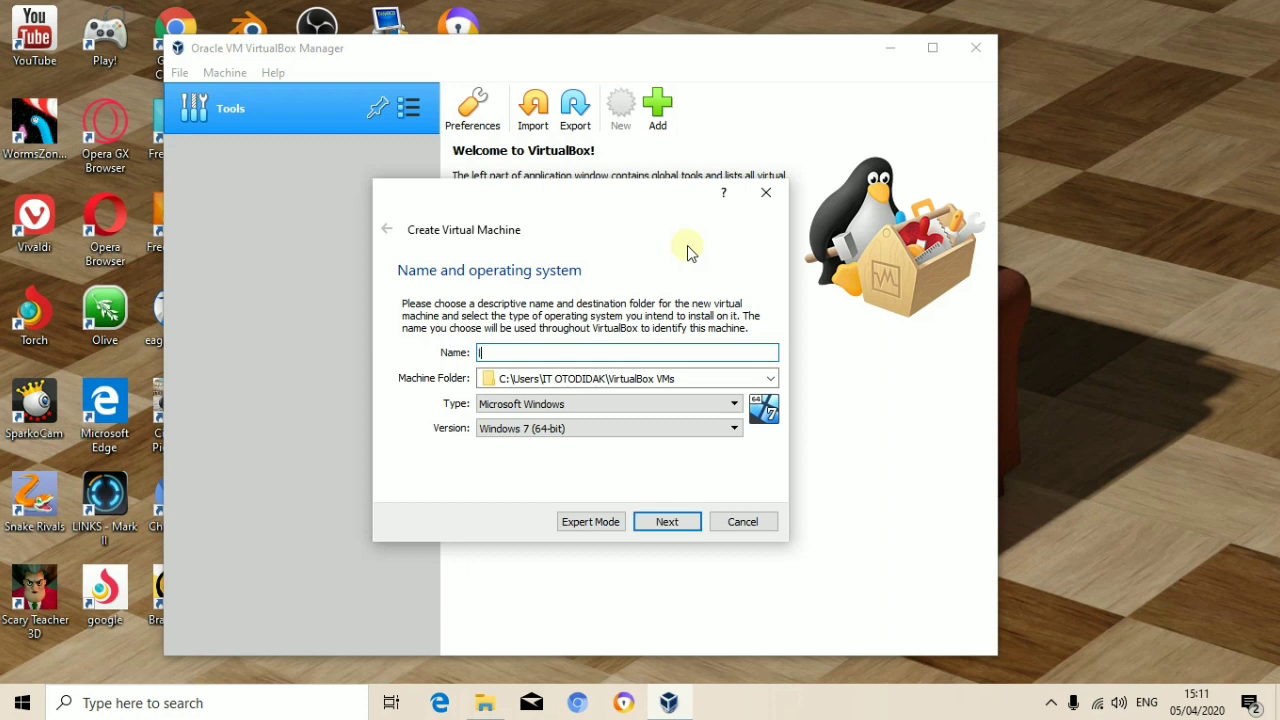
text(inuxf)
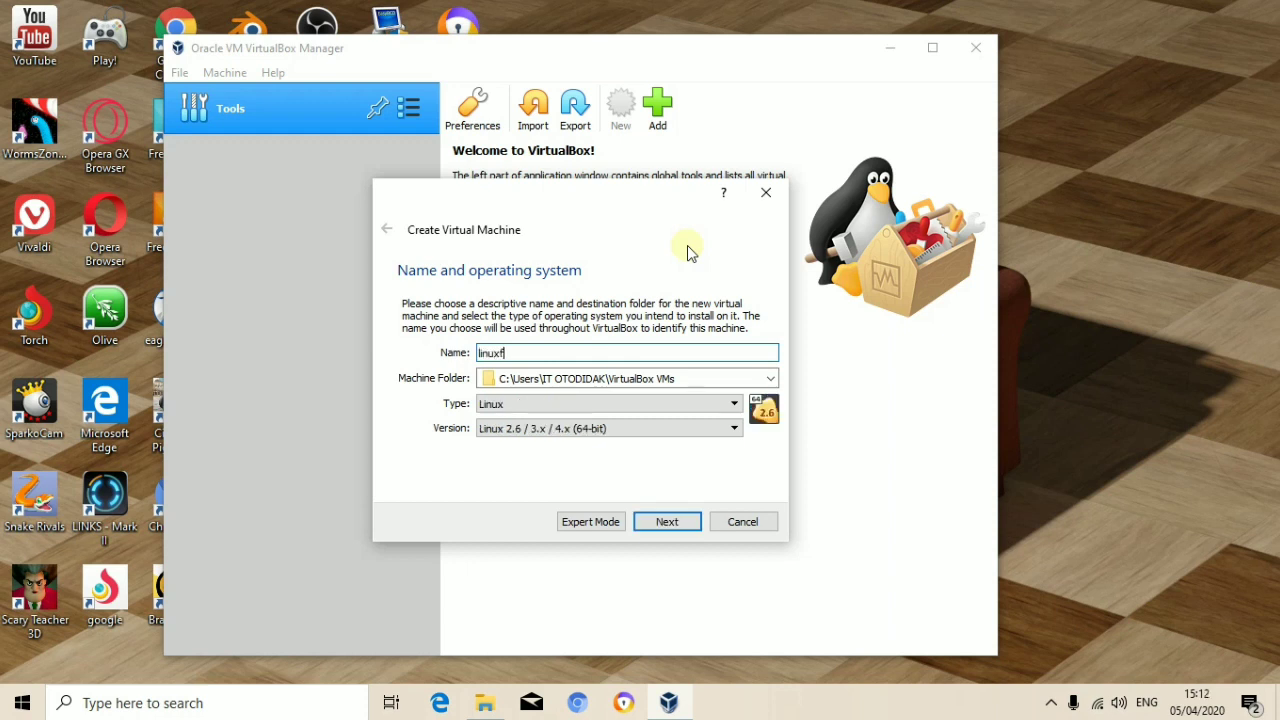
text(x10)
click(769, 379)
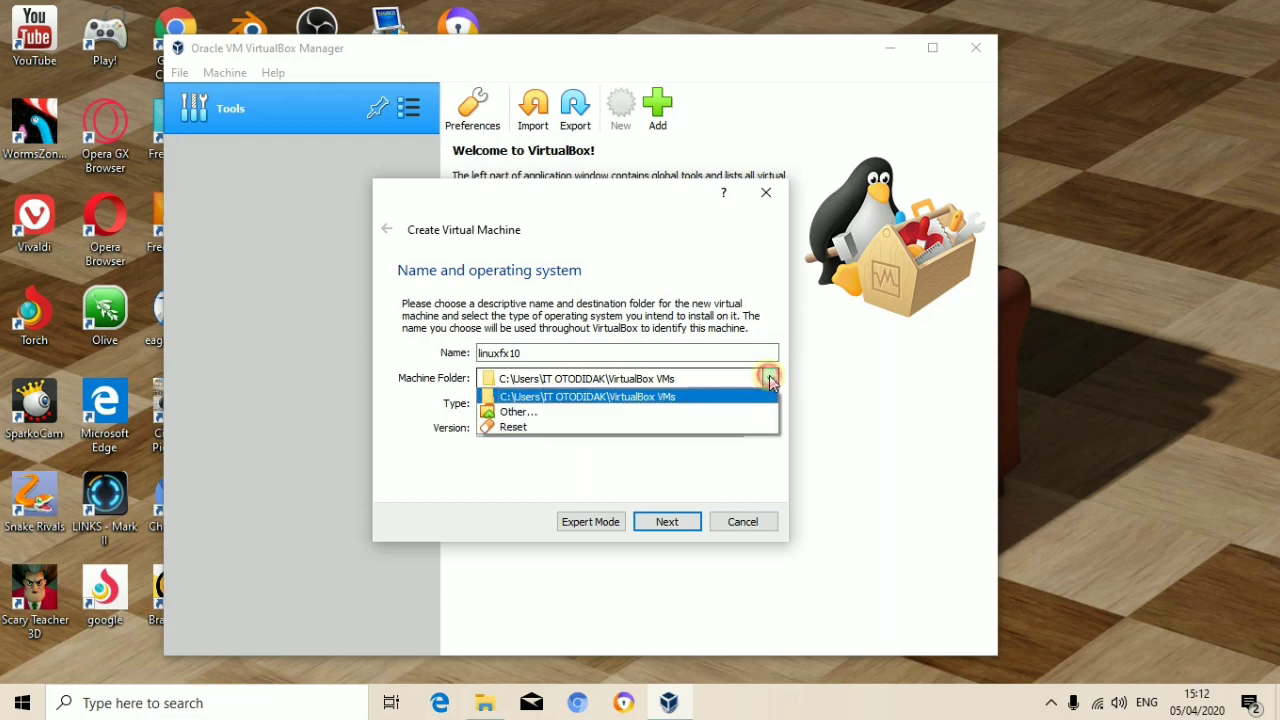
click(670, 412)
drag(521, 440, 523, 488)
click(455, 490)
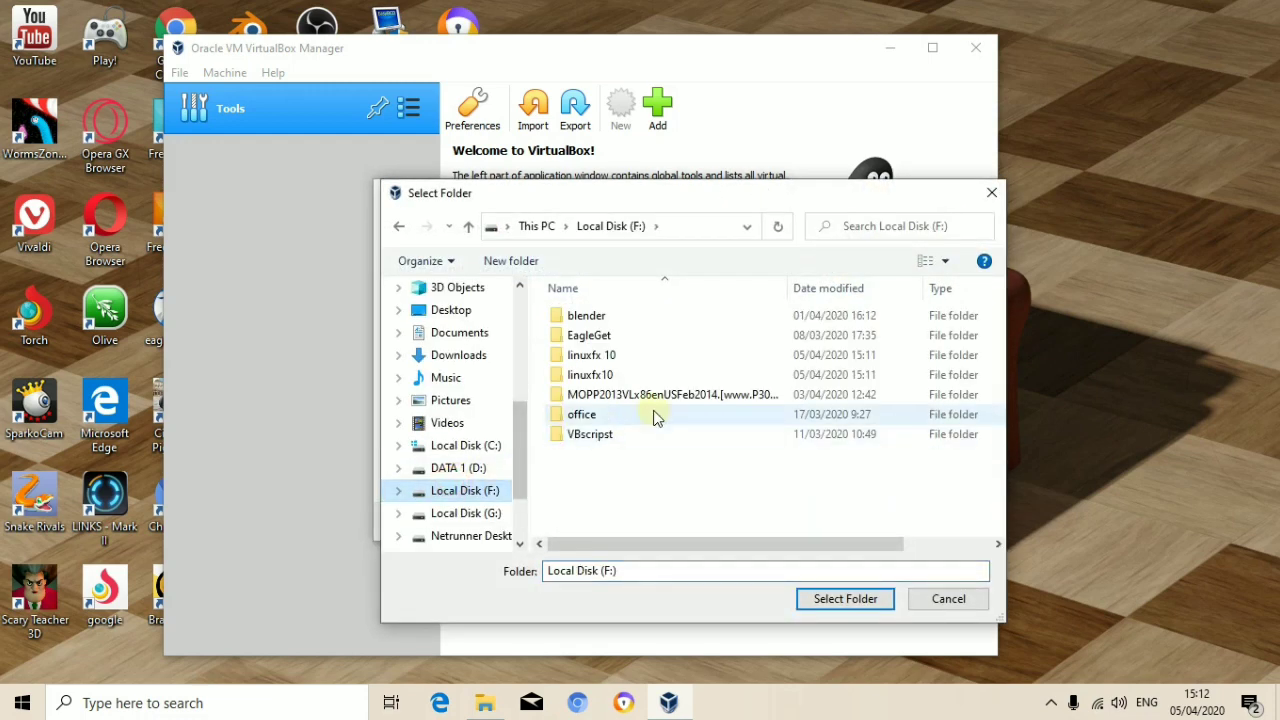
click(616, 373)
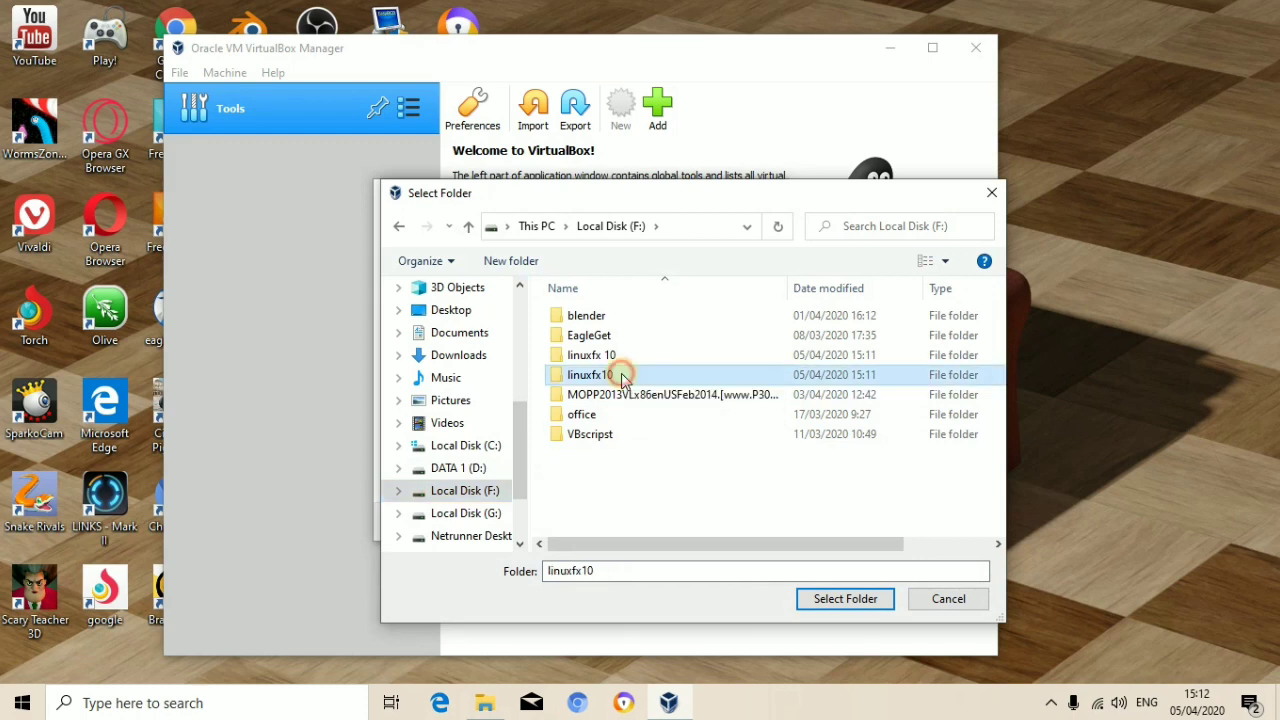
click(845, 599)
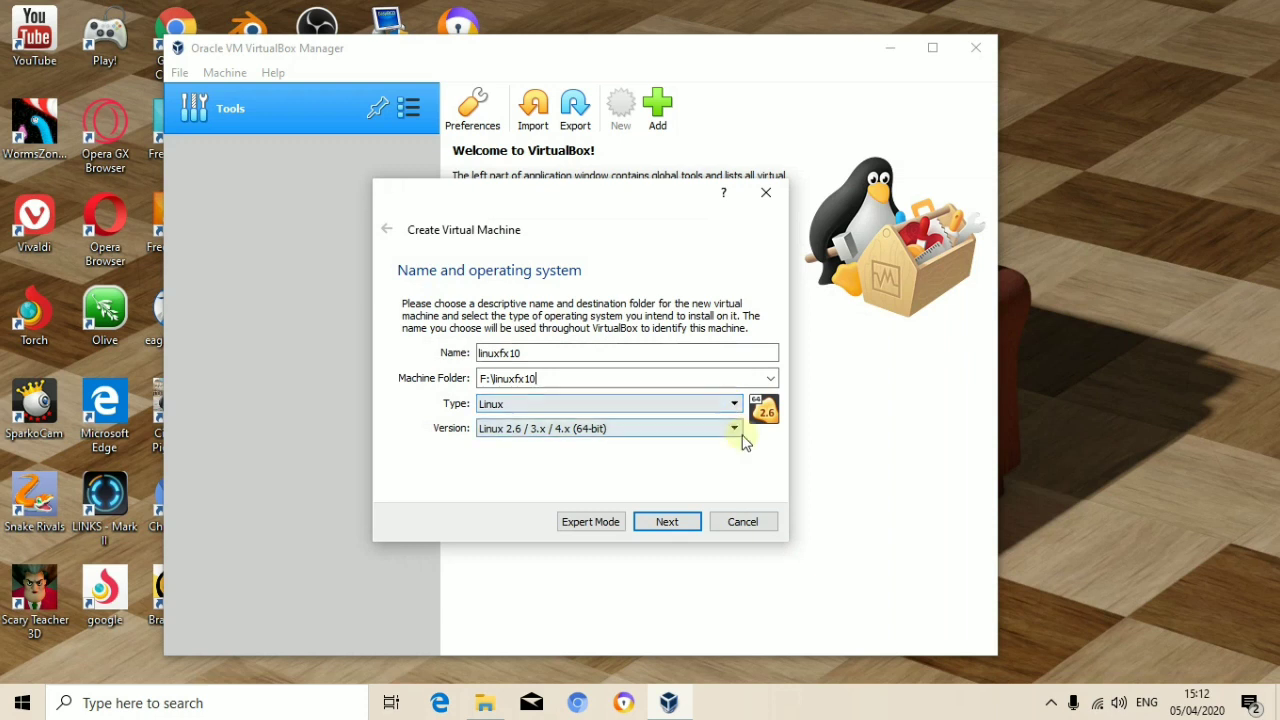
Step: Set the version to Ubuntu (64-bit) and continue to the memory step
click(735, 430)
scroll(613, 502, down, 1)
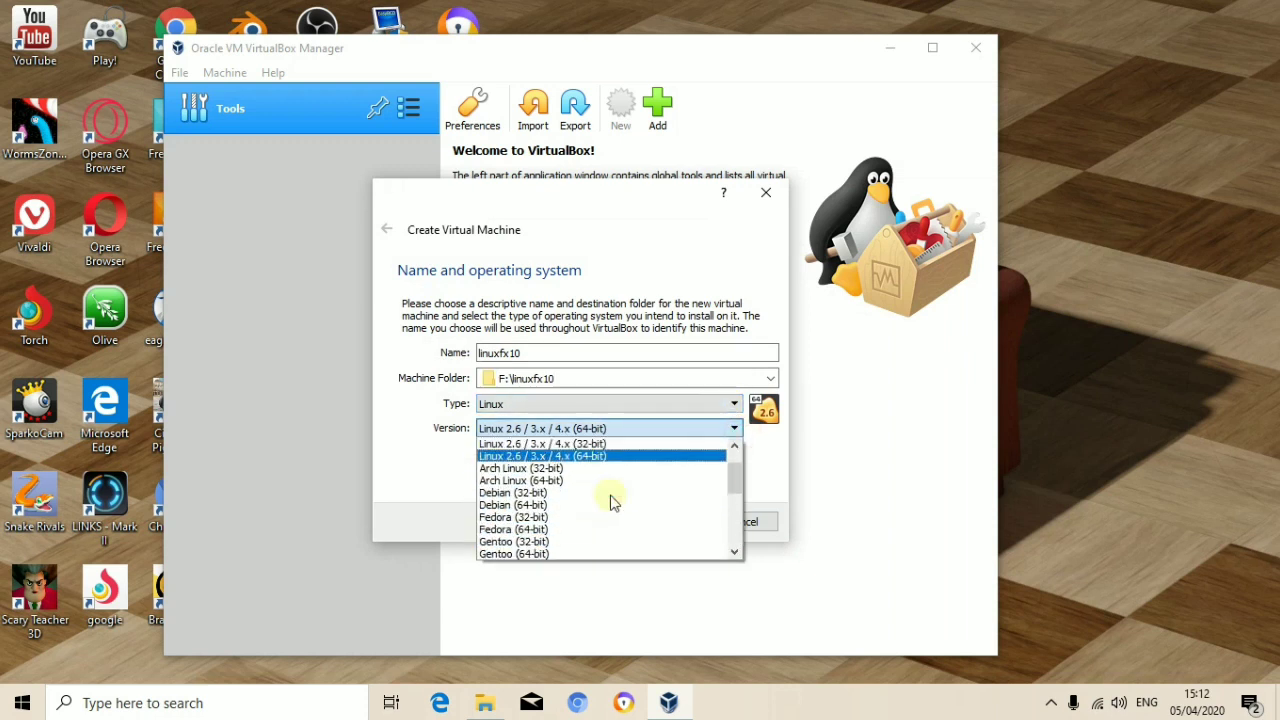
scroll(613, 502, down, 2)
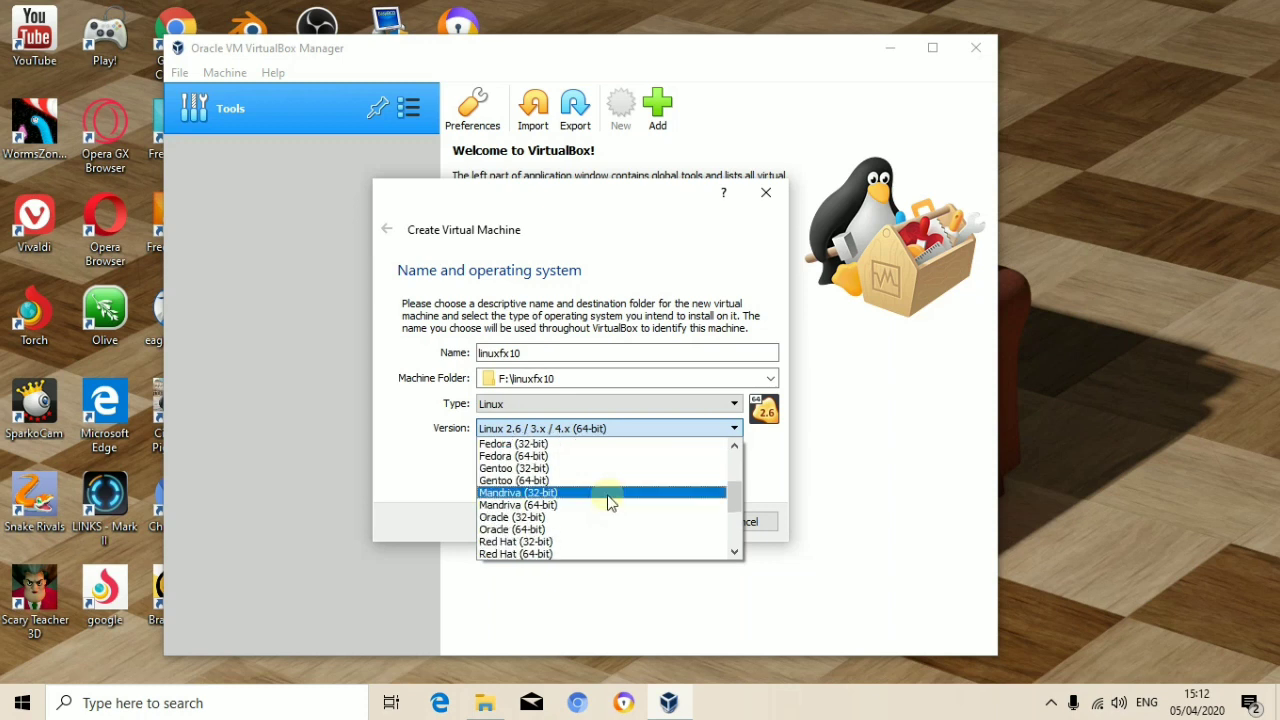
scroll(603, 505, up, 1)
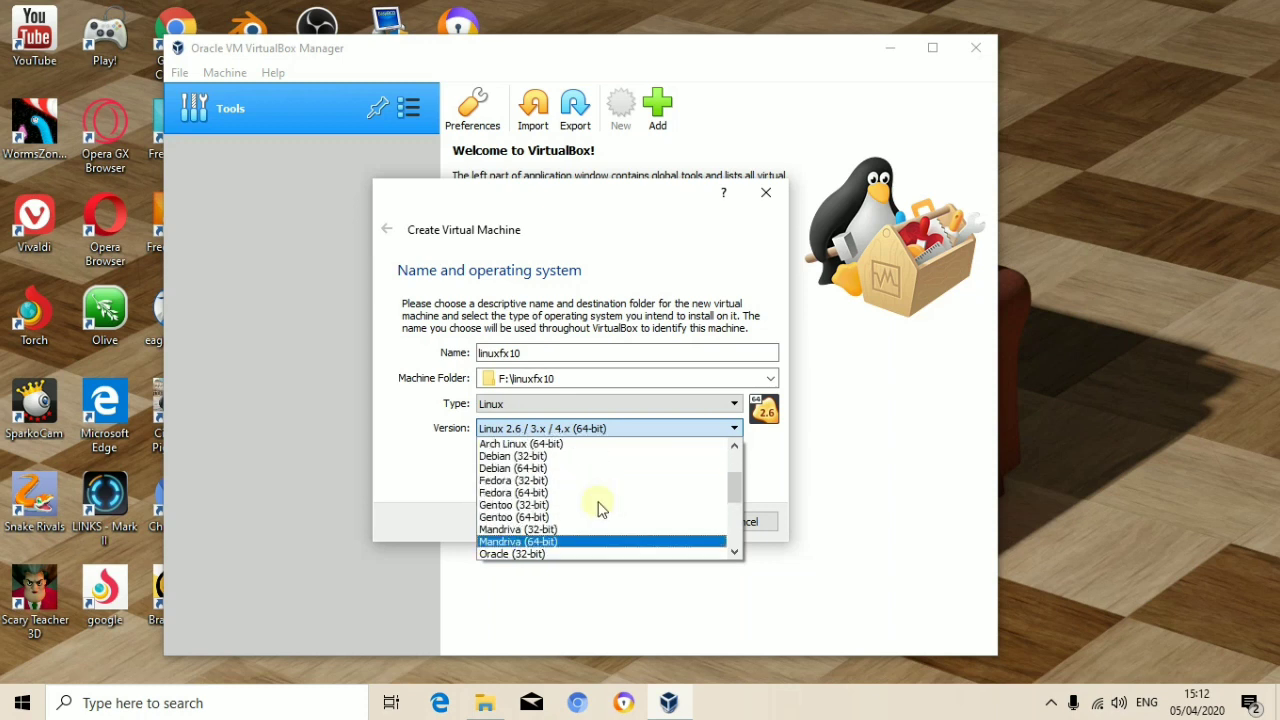
scroll(606, 512, down, 1)
scroll(608, 510, up, 3)
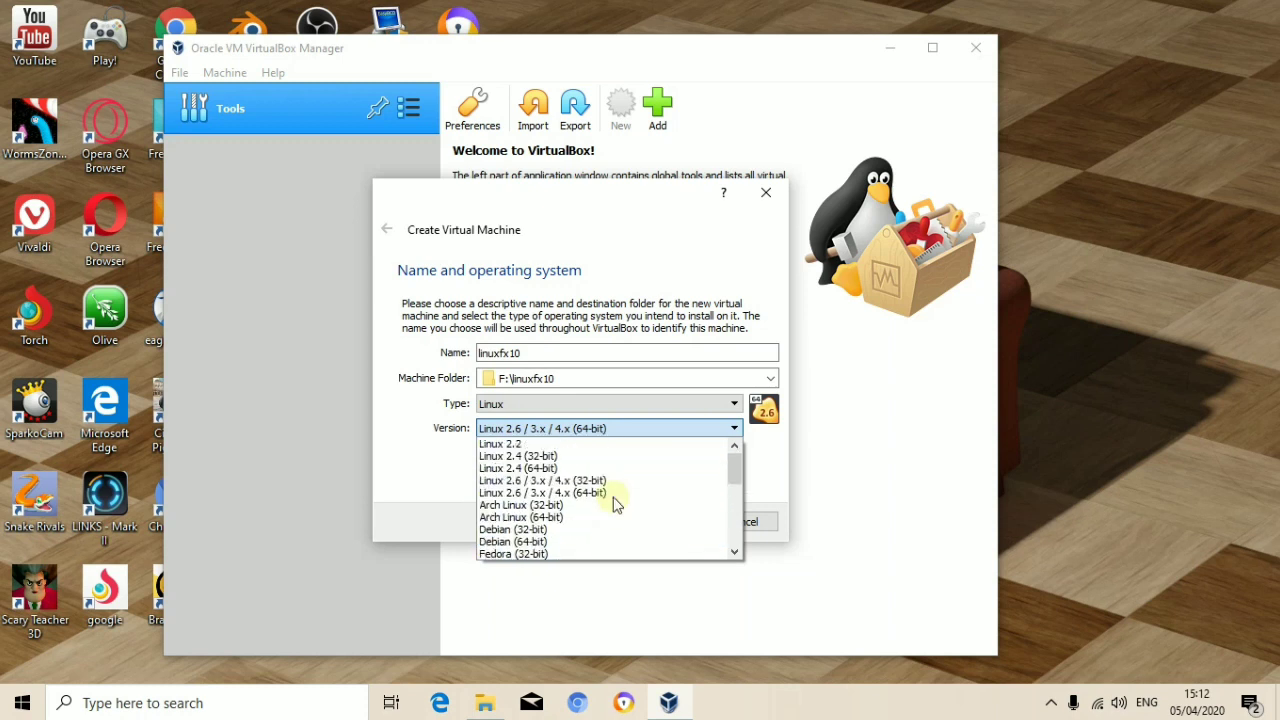
scroll(614, 507, down, 1)
scroll(614, 505, down, 4)
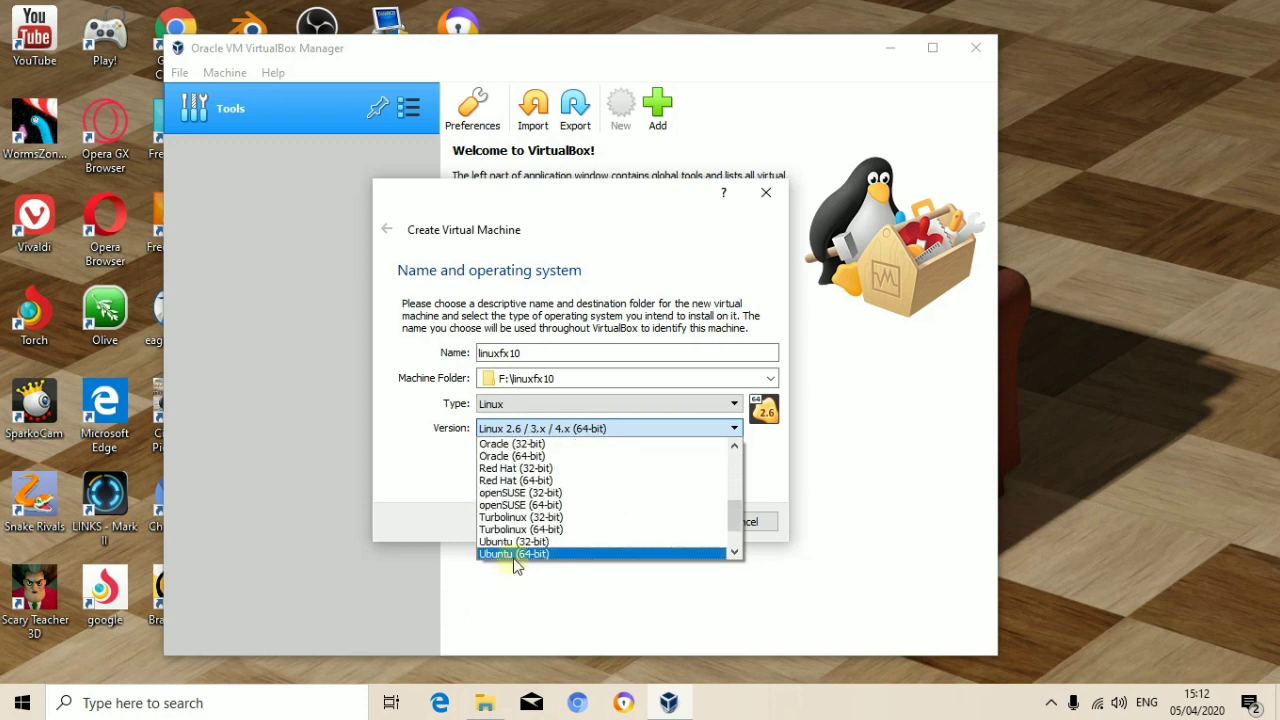
click(514, 554)
click(678, 528)
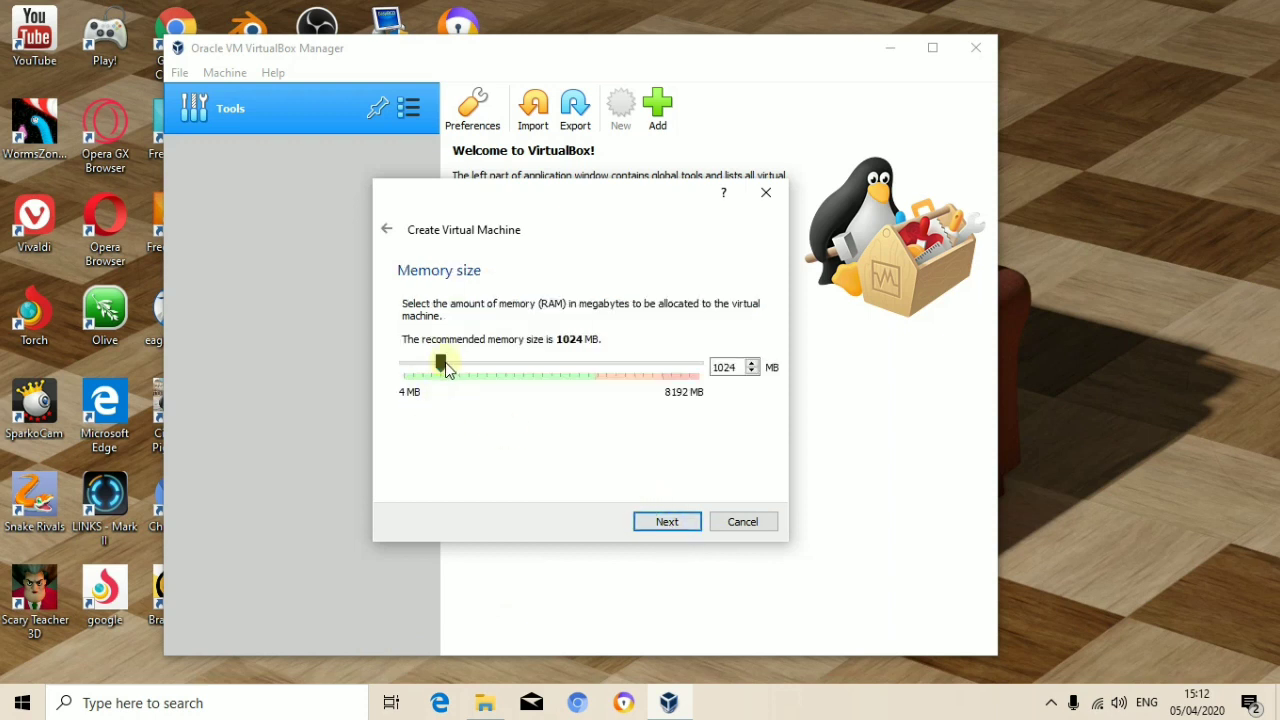
Step: Allocate 2175 MB RAM and create a dynamically allocated 17,95 GB VDI disk for linuxfx10
drag(441, 364, 488, 378)
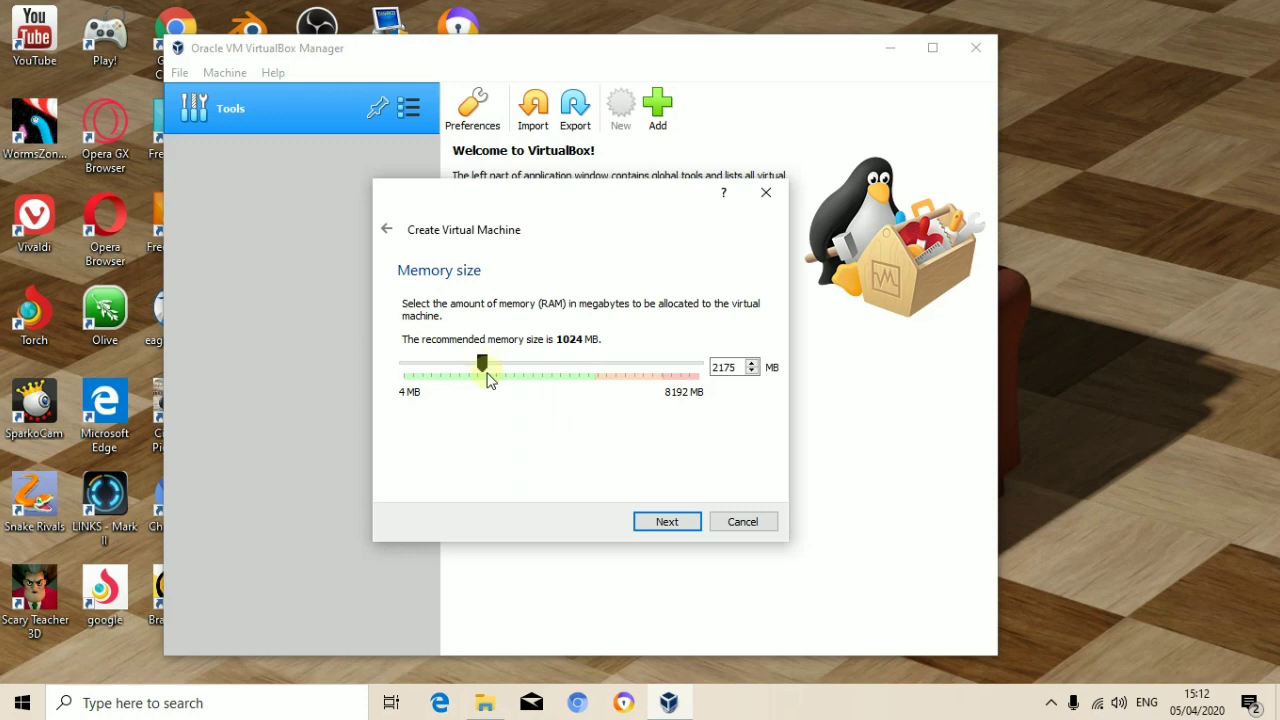
click(665, 524)
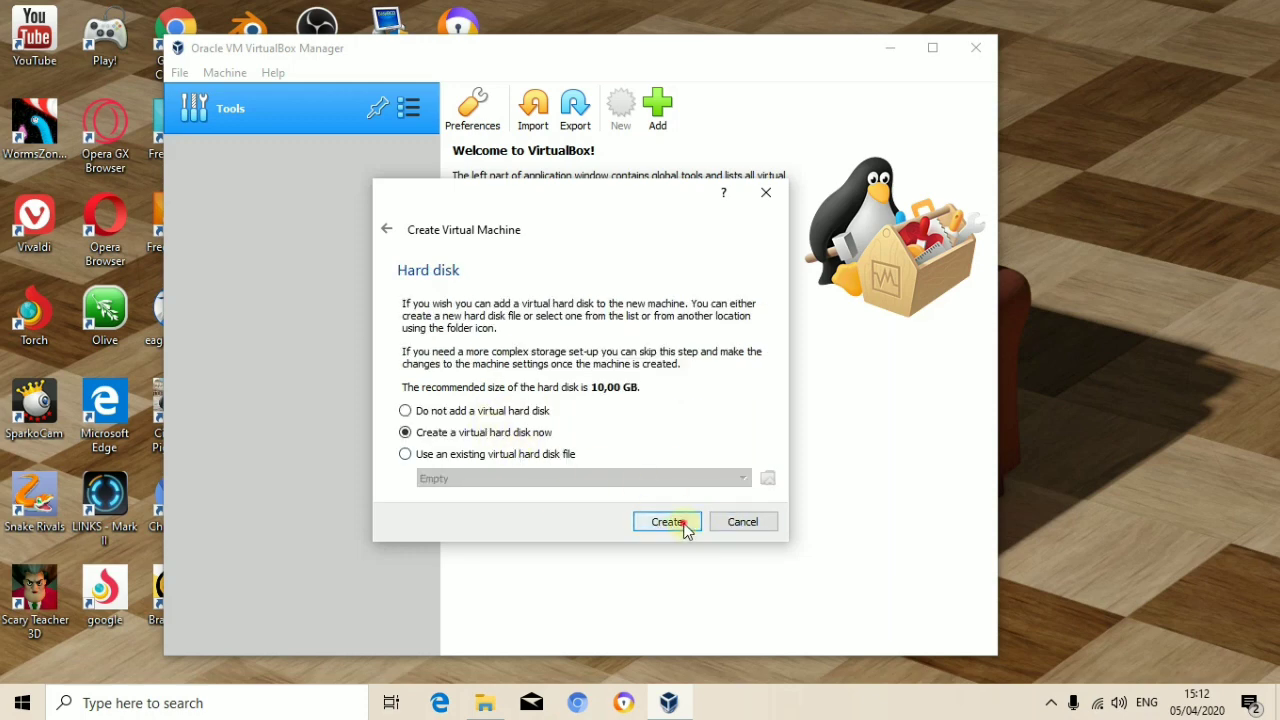
click(680, 524)
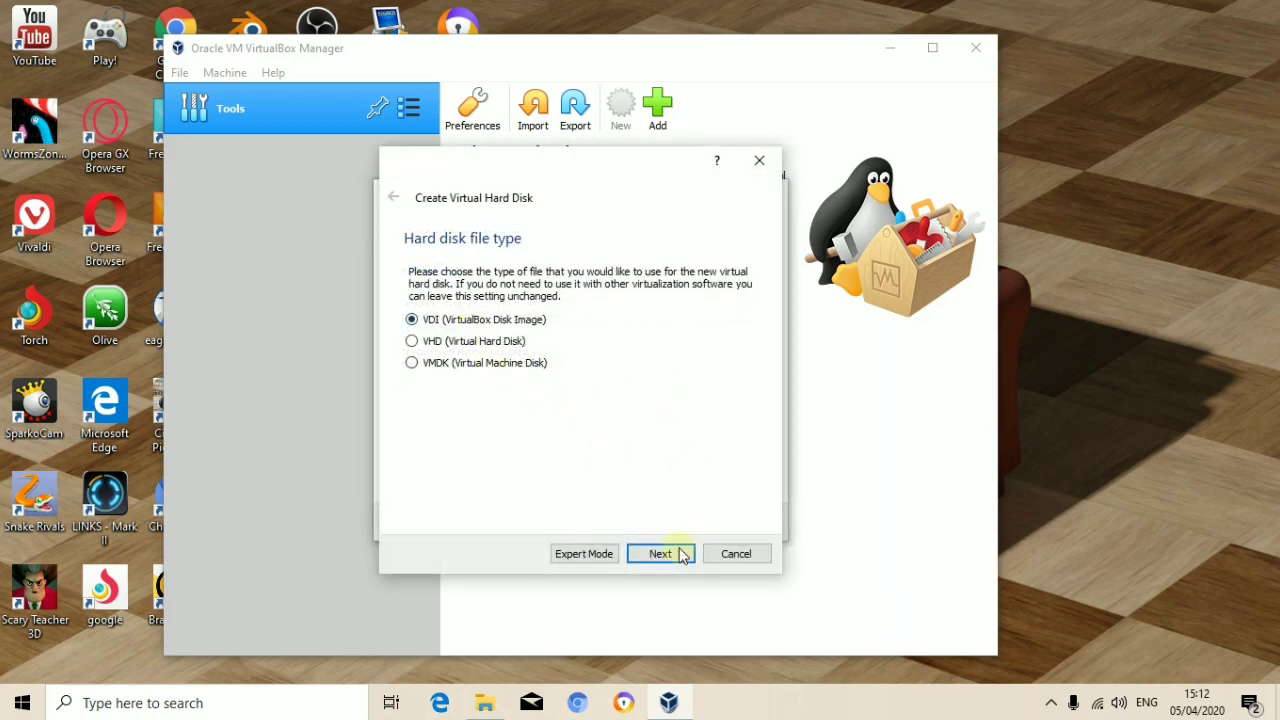
click(668, 553)
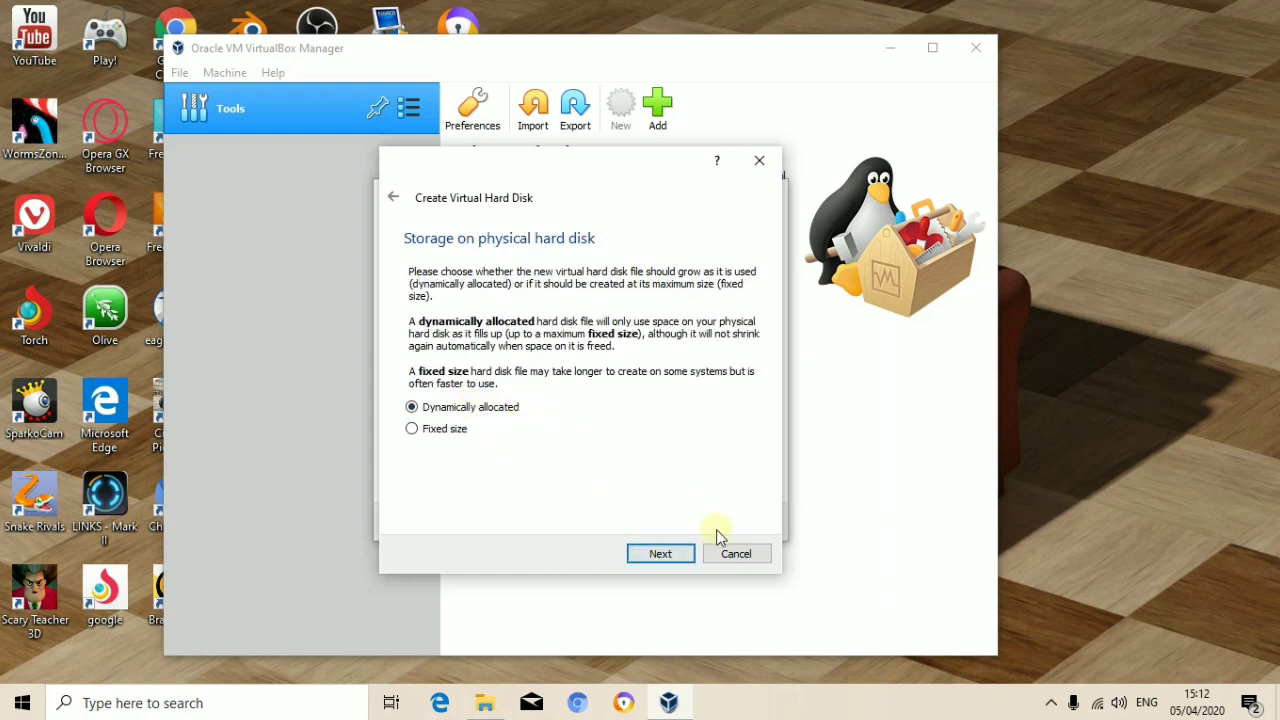
click(668, 553)
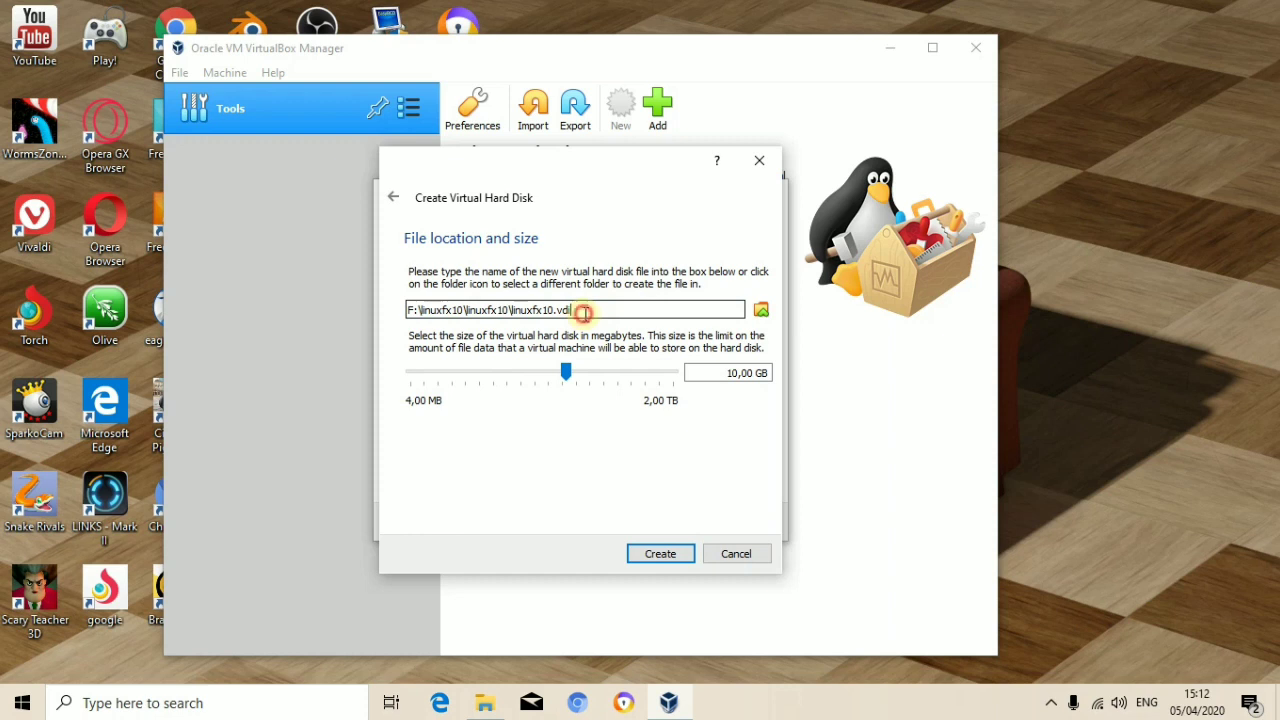
drag(566, 378, 580, 380)
drag(570, 378, 578, 378)
click(683, 560)
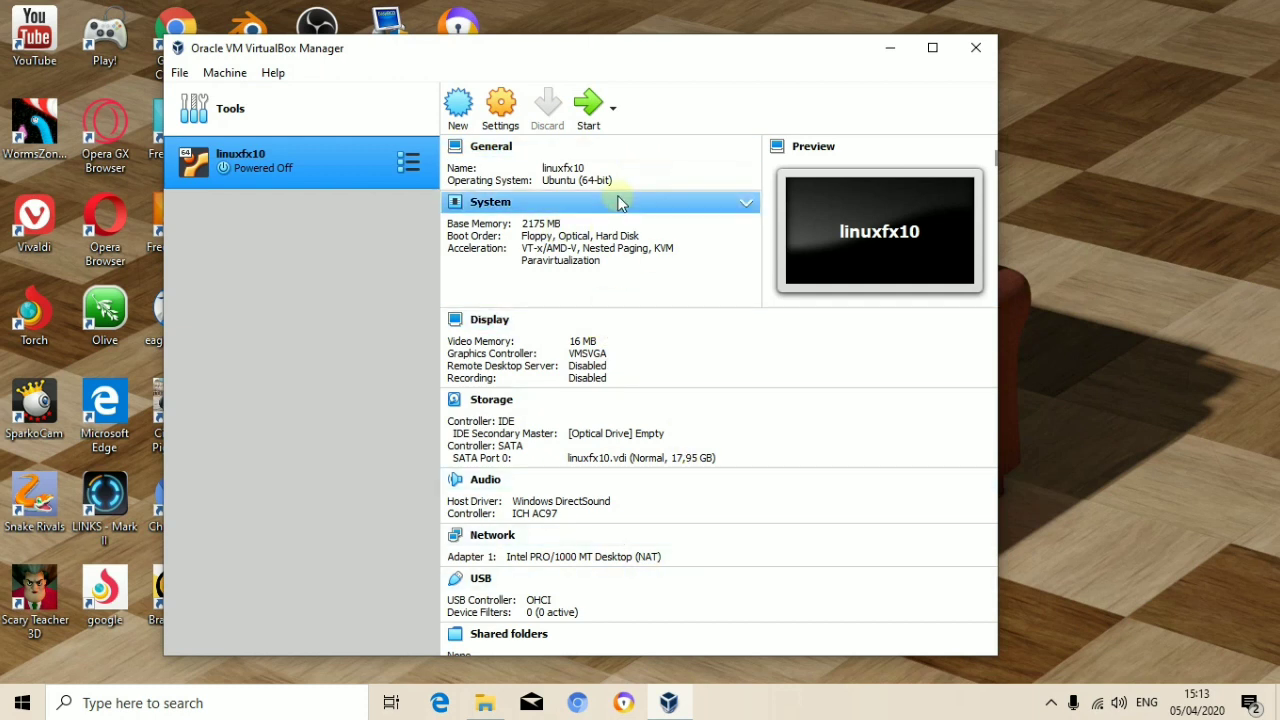
Step: Open linuxfx10's settings and leave the processor count at 1 CPU
scroll(614, 600, down, 1)
scroll(614, 600, up, 1)
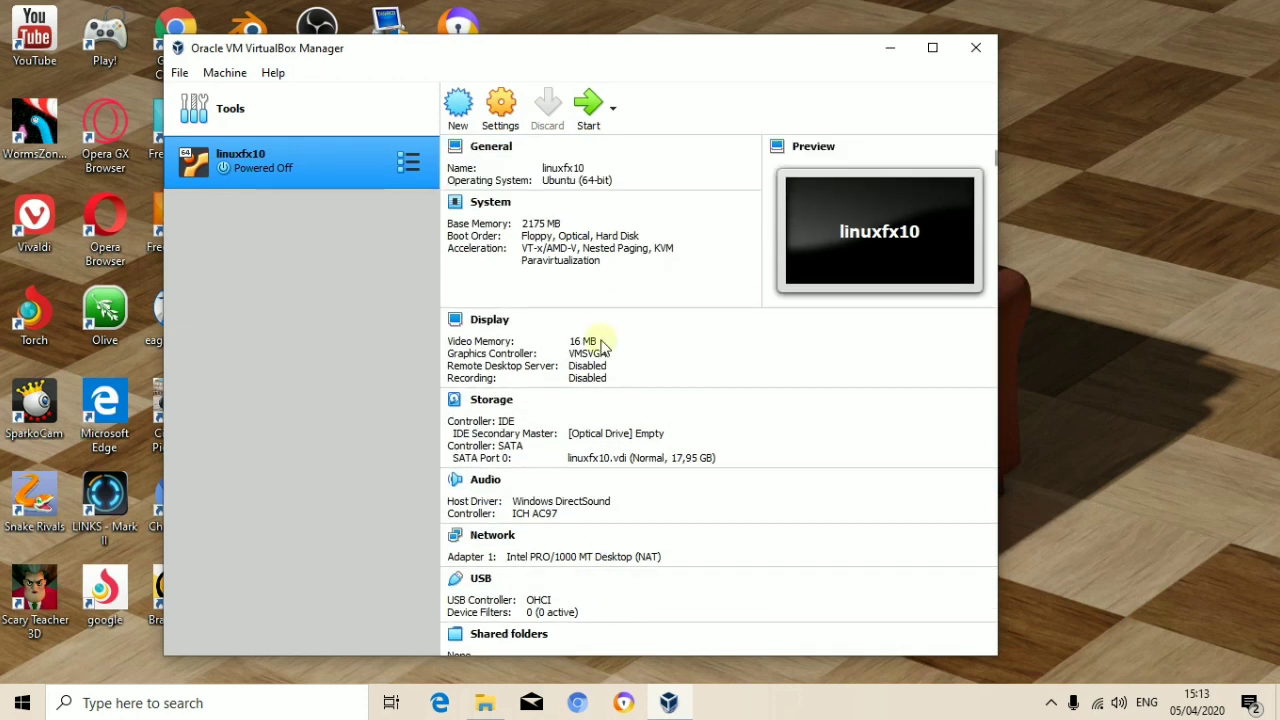
click(505, 106)
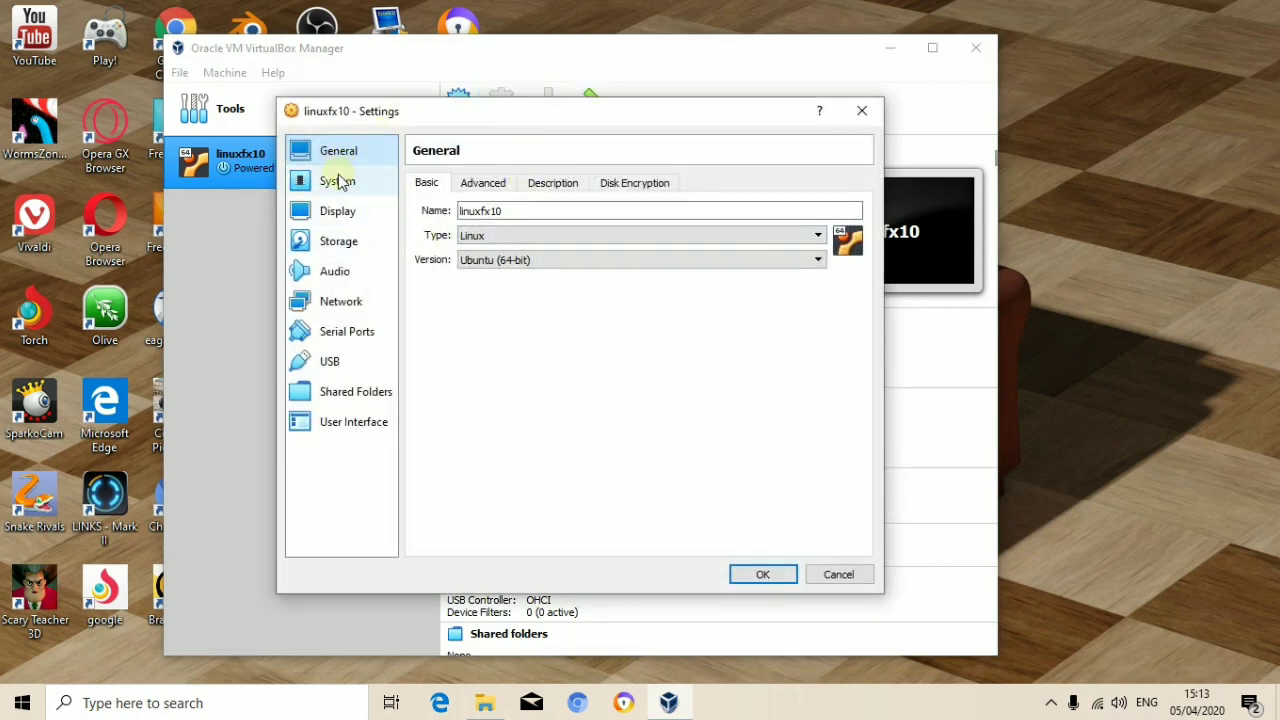
click(338, 181)
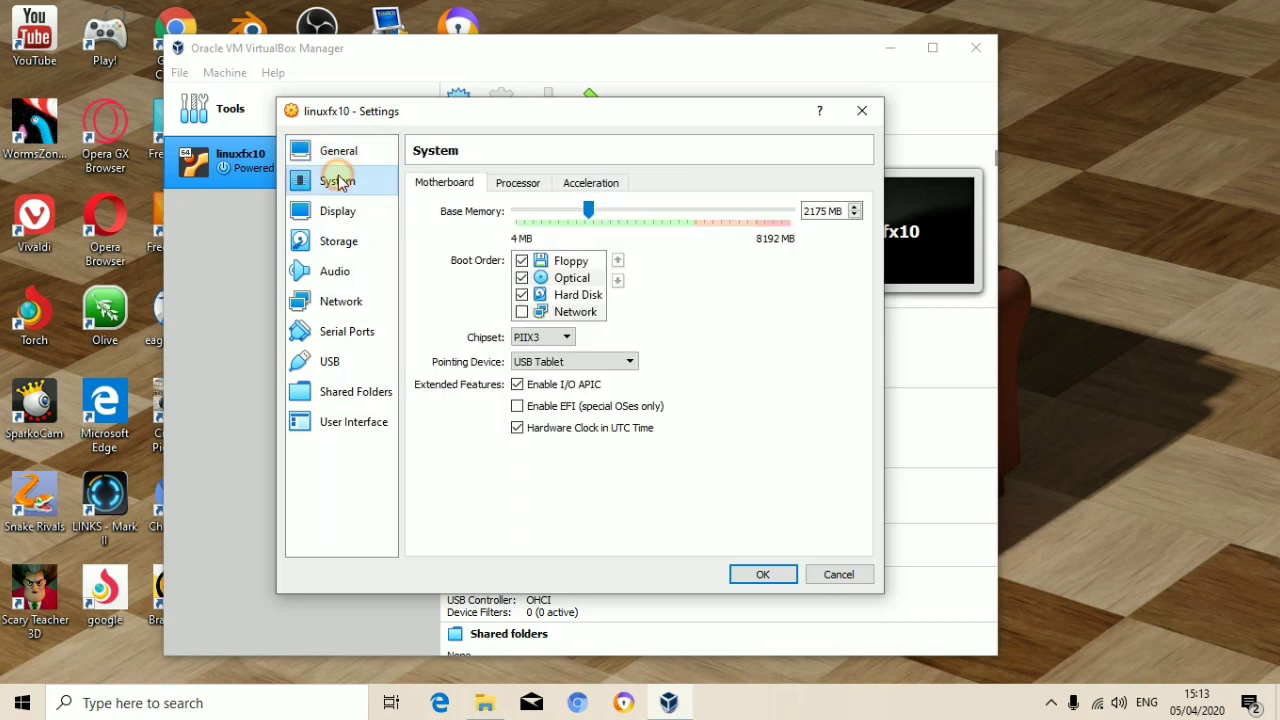
click(515, 186)
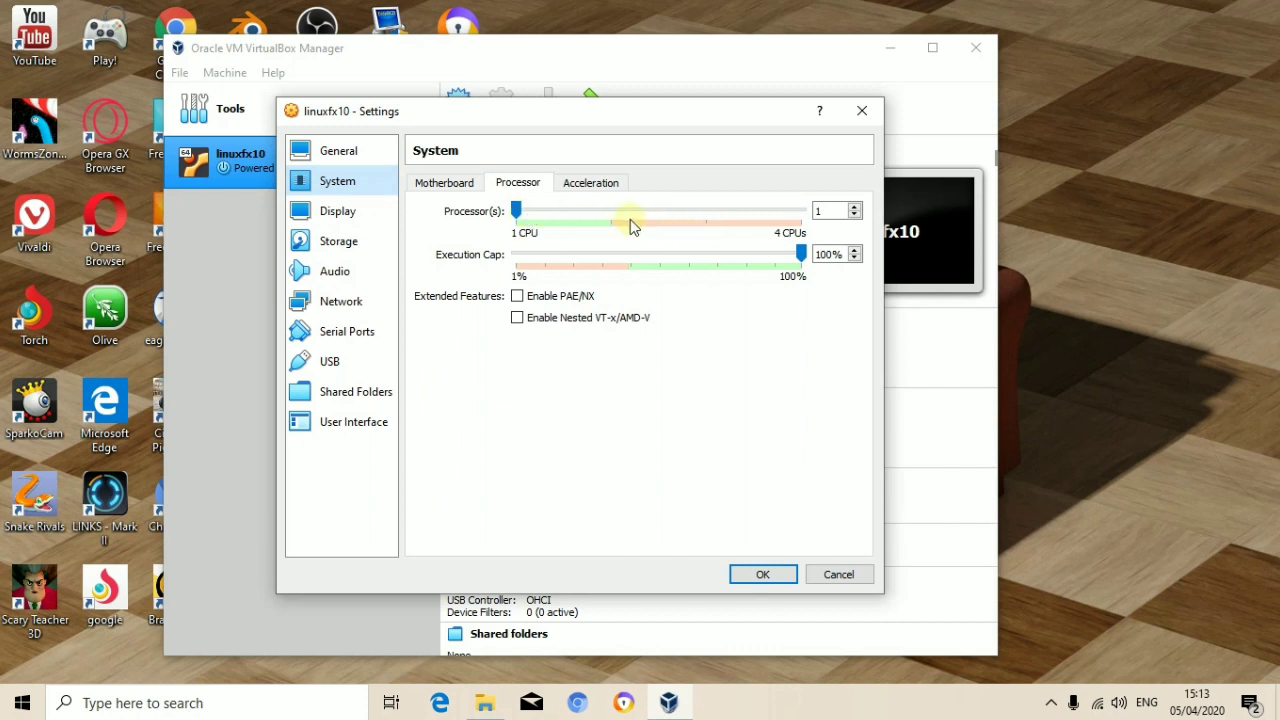
click(512, 208)
click(603, 211)
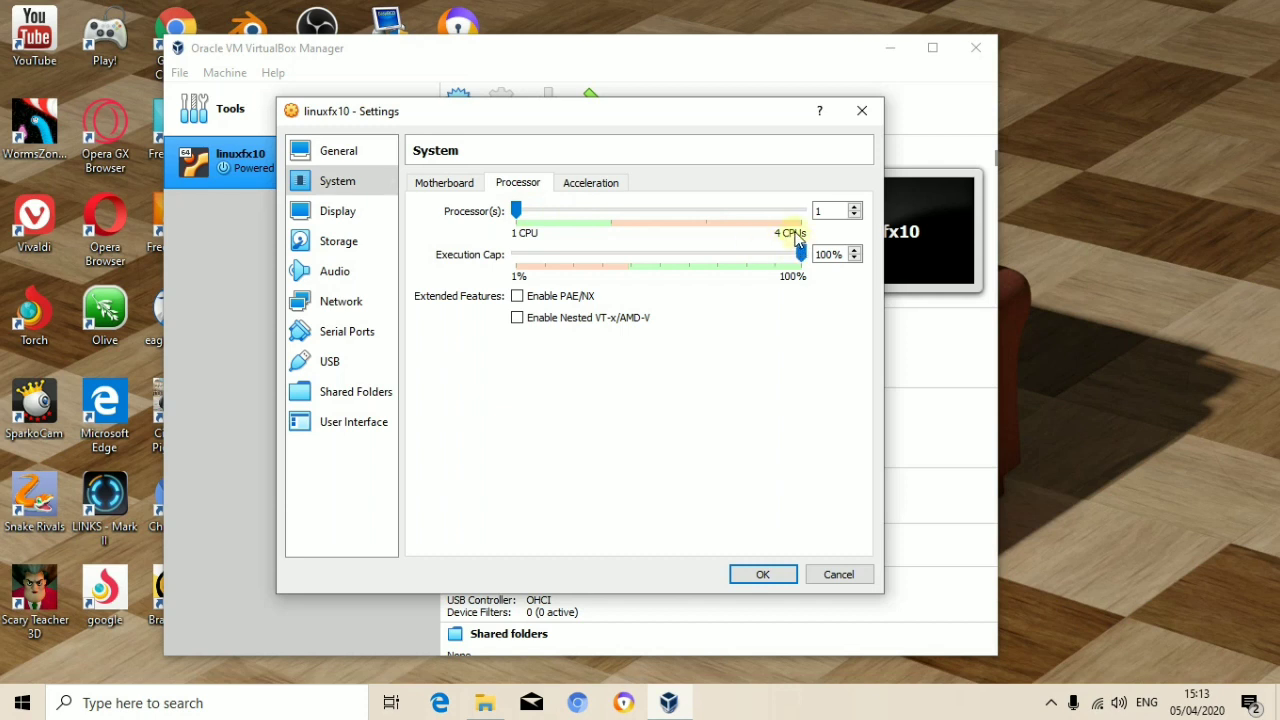
click(606, 210)
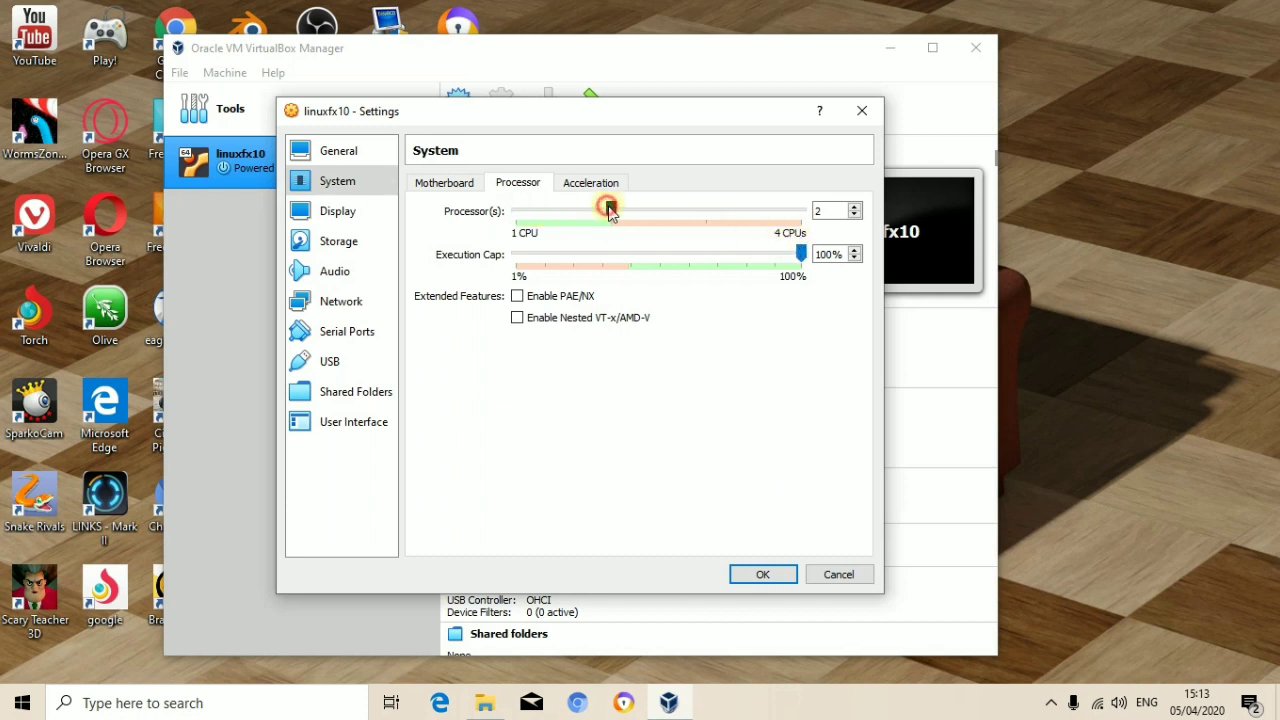
click(537, 213)
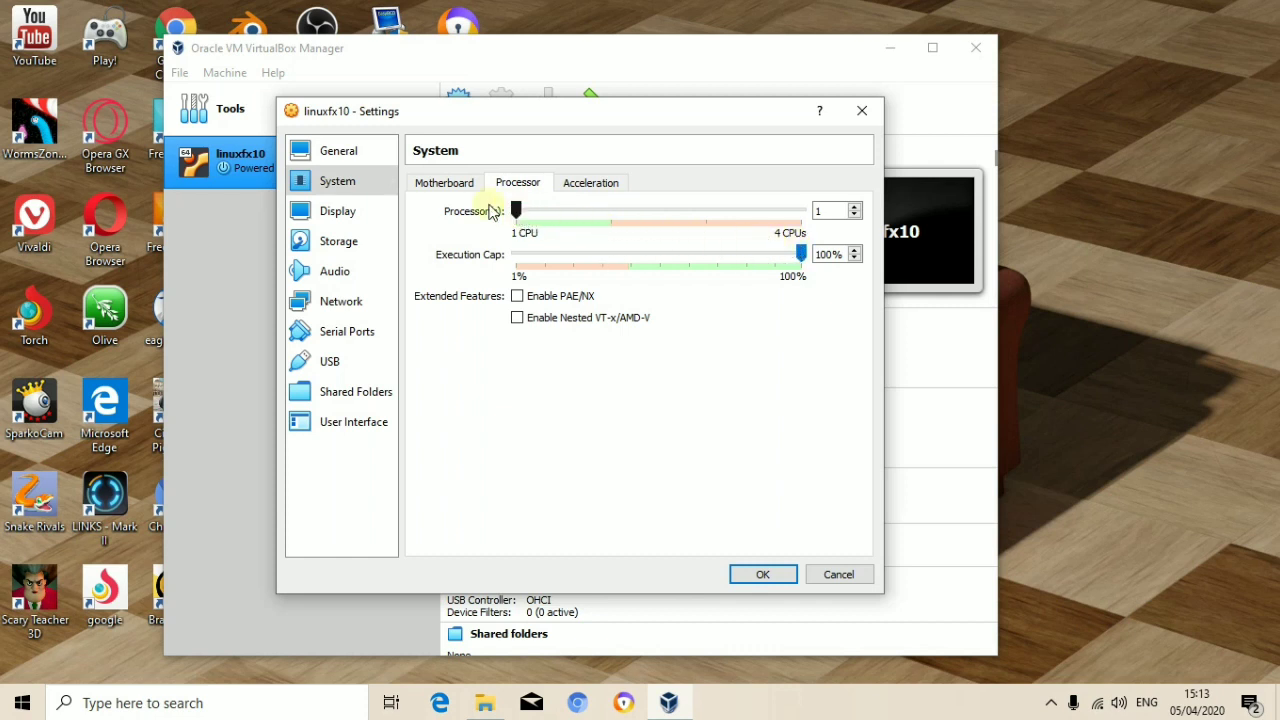
Step: Raise Display video memory to 128 MB, then go to the Storage settings
click(333, 214)
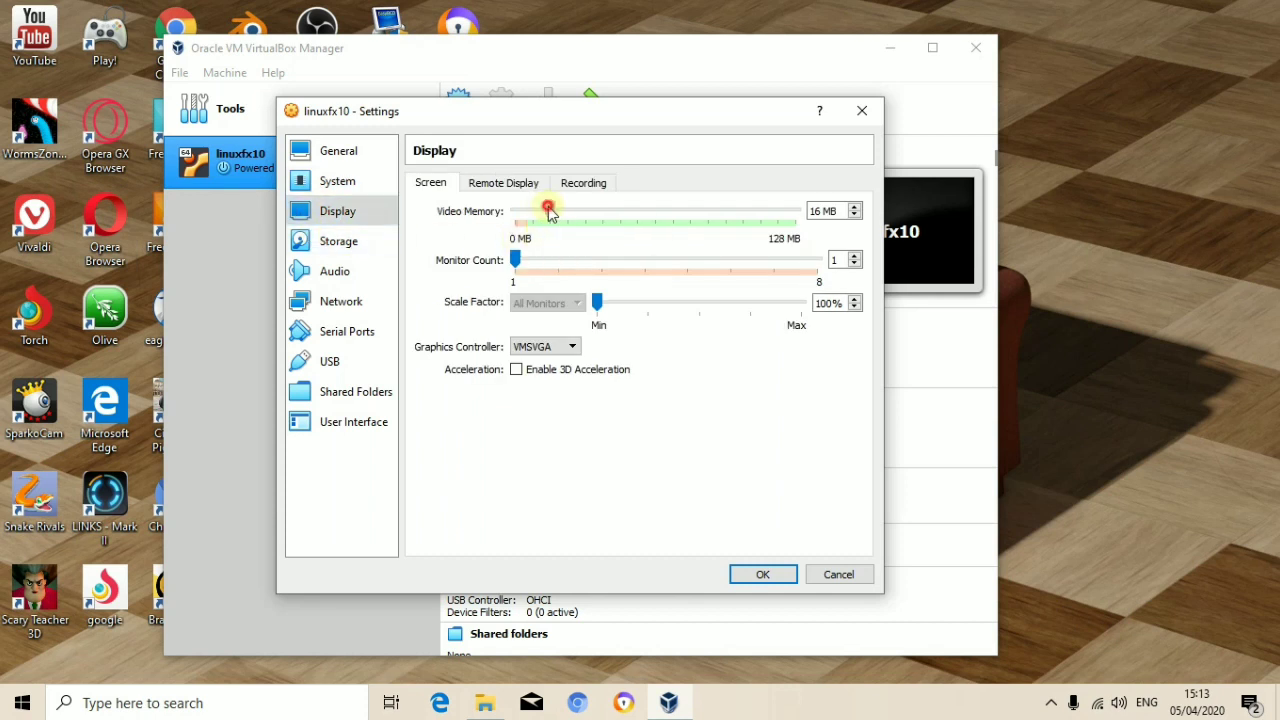
drag(549, 212, 1157, 241)
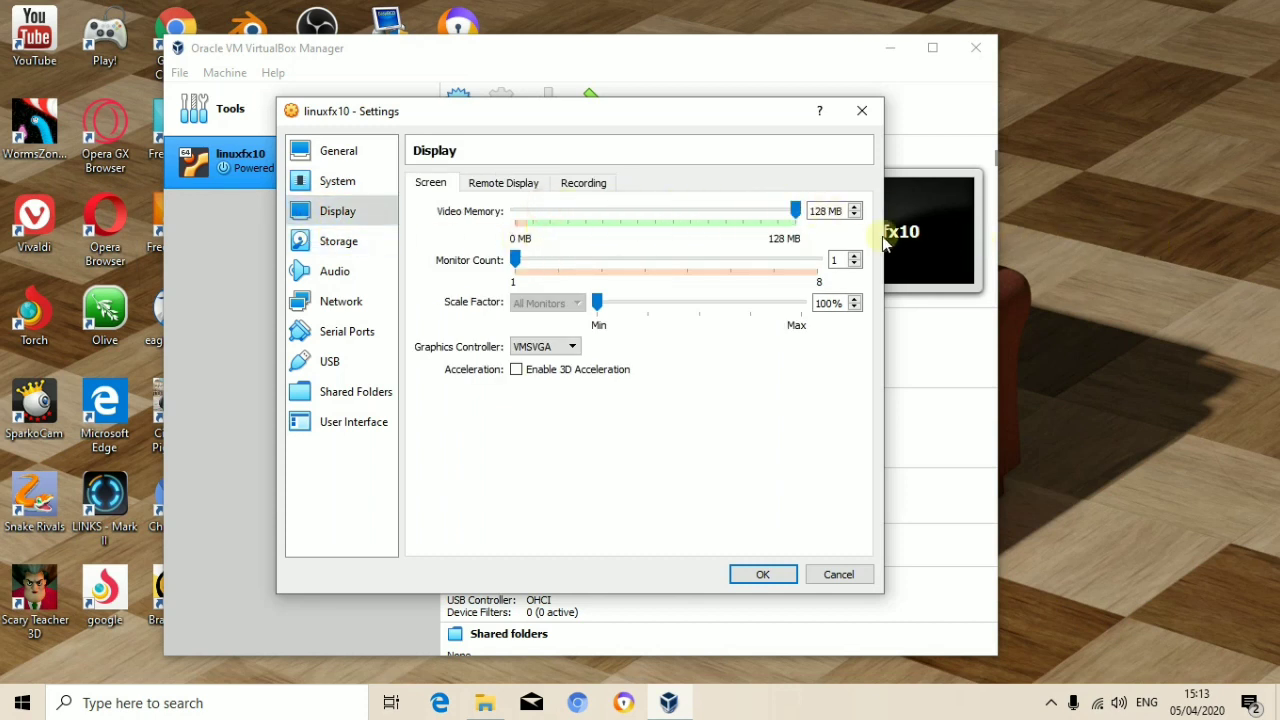
click(356, 252)
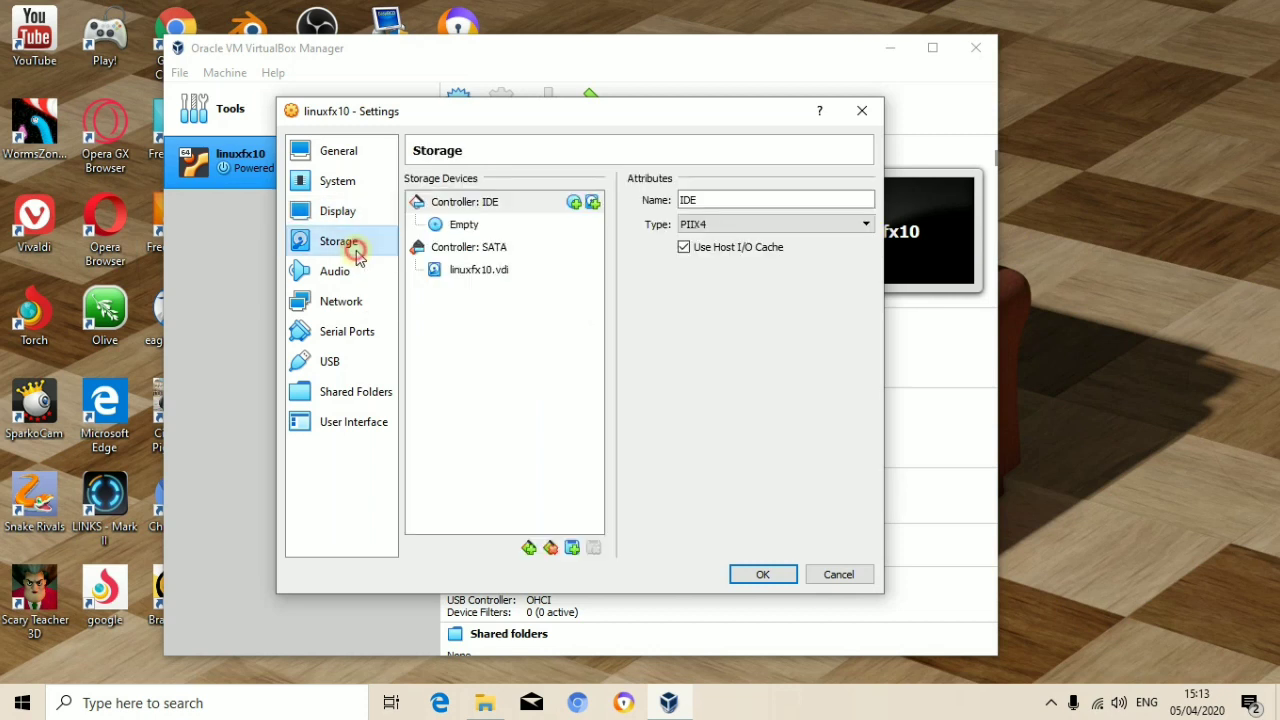
Step: Attach linuxfx10-wx-lts-beta2(1).iso from Local Disk (G:) to the empty IDE optical drive
click(463, 225)
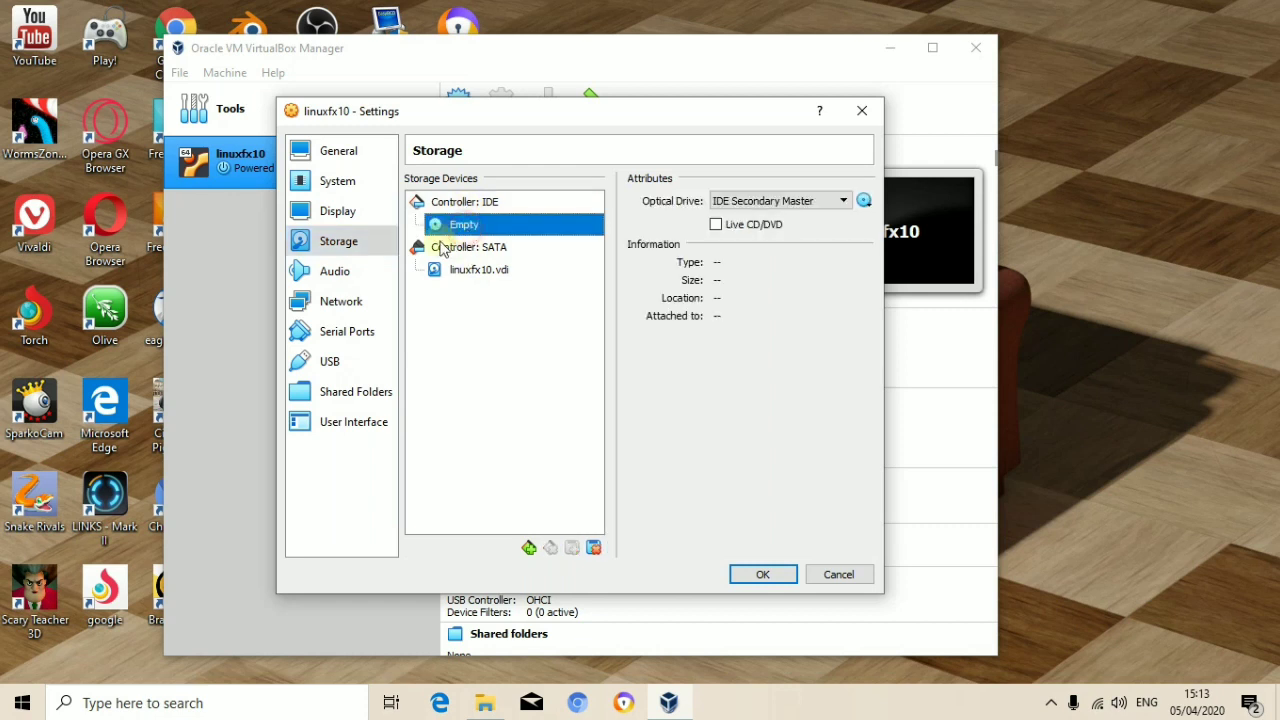
click(864, 203)
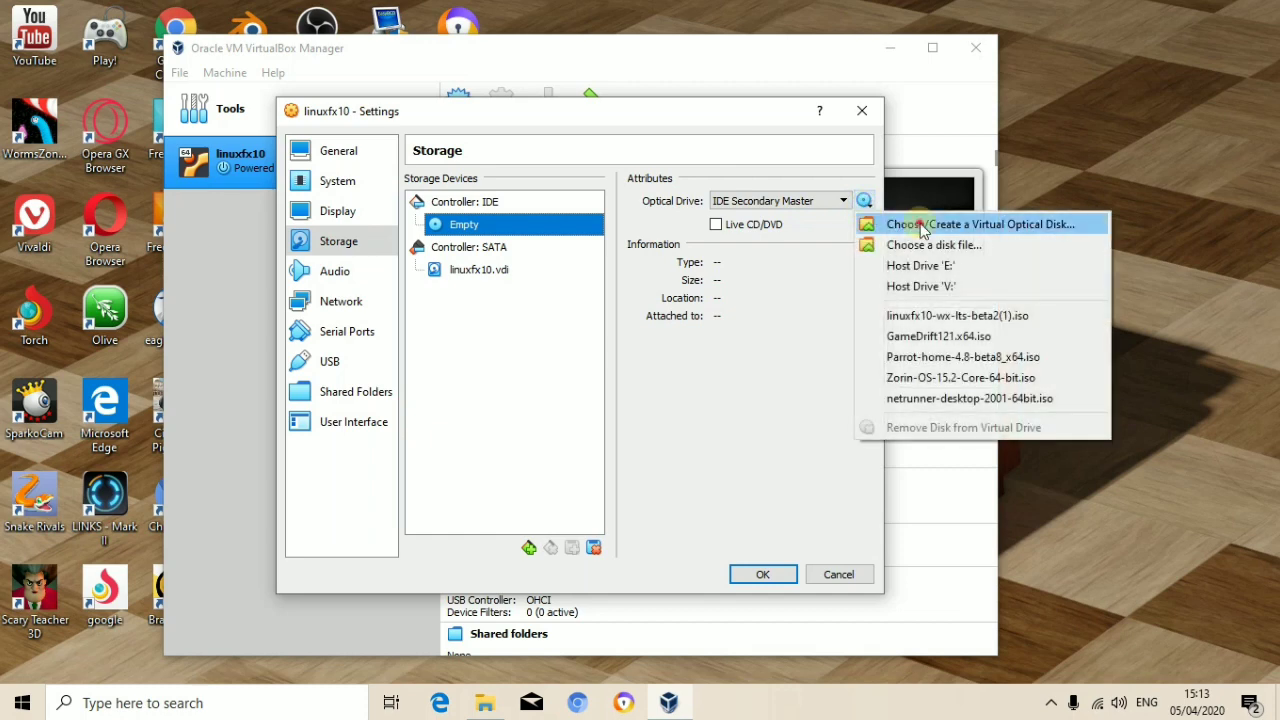
click(905, 263)
click(903, 250)
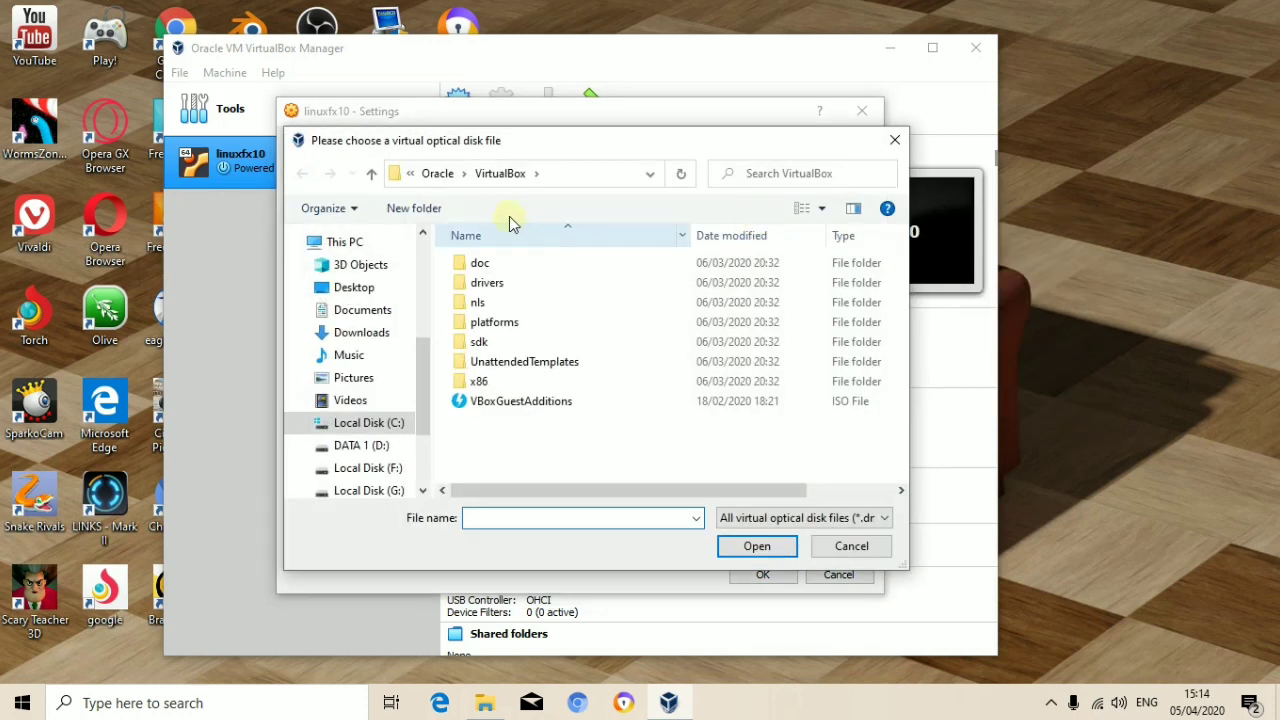
scroll(415, 443, down, 2)
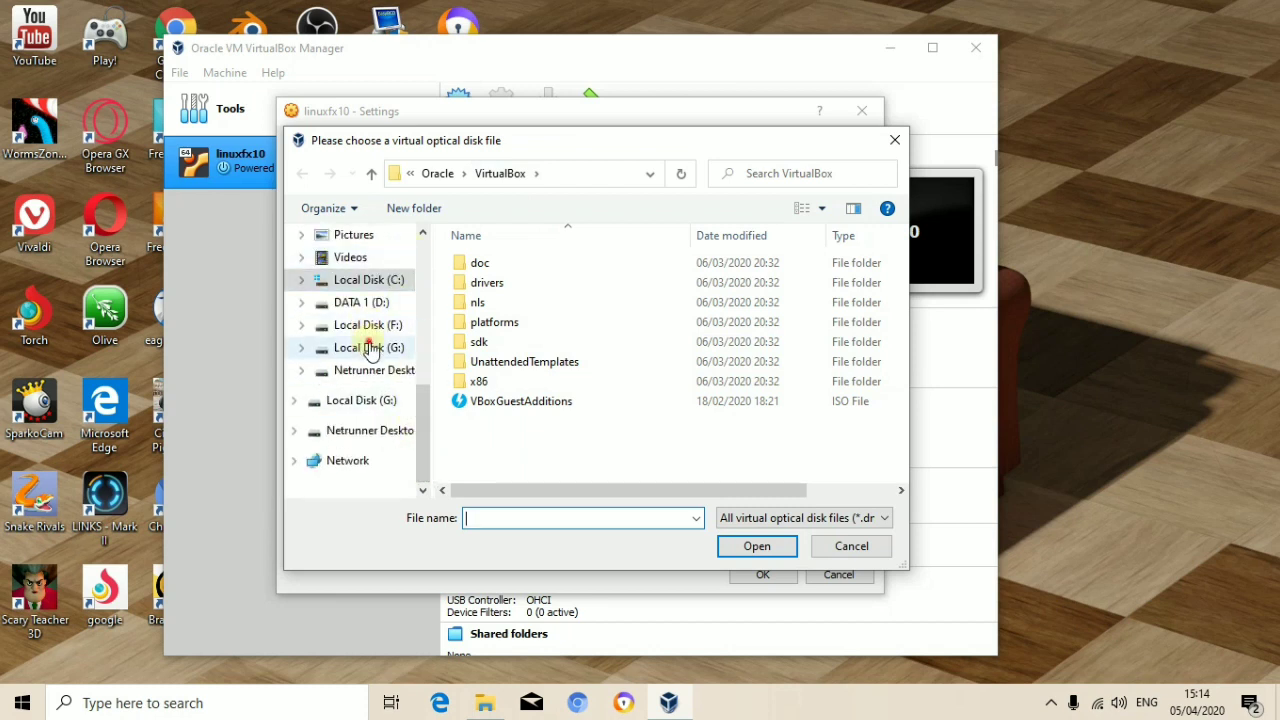
click(370, 347)
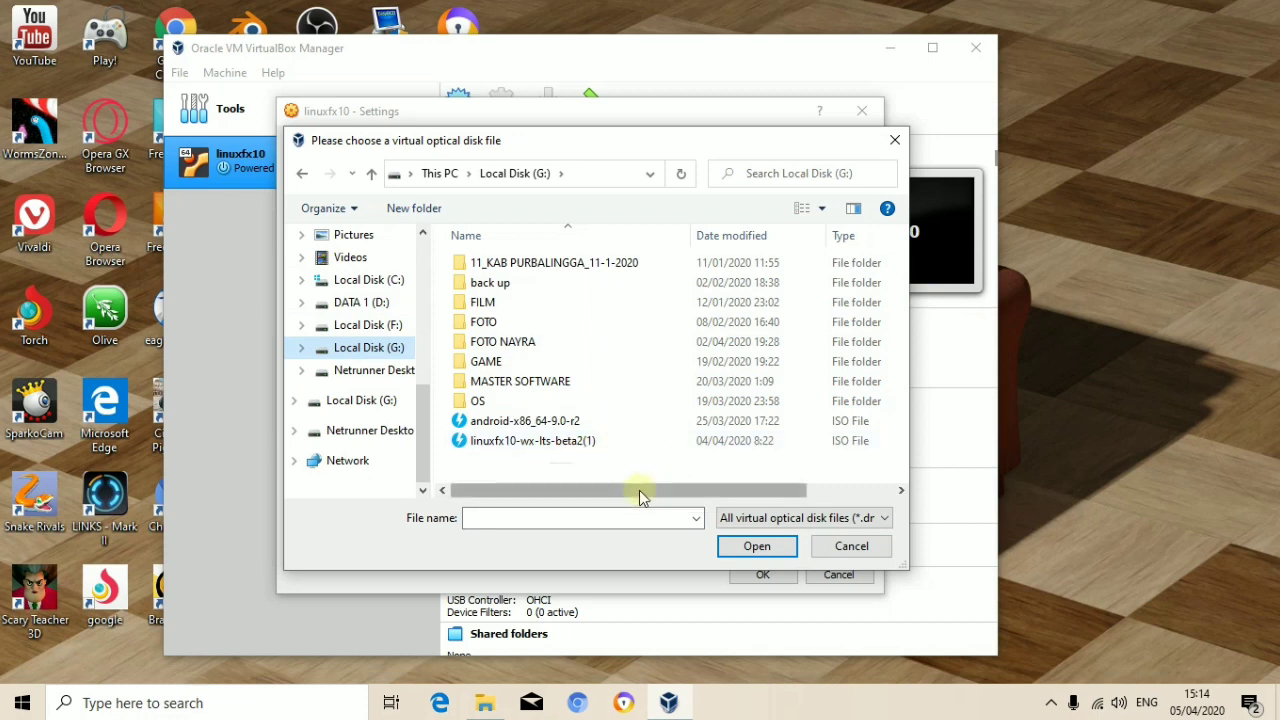
click(587, 450)
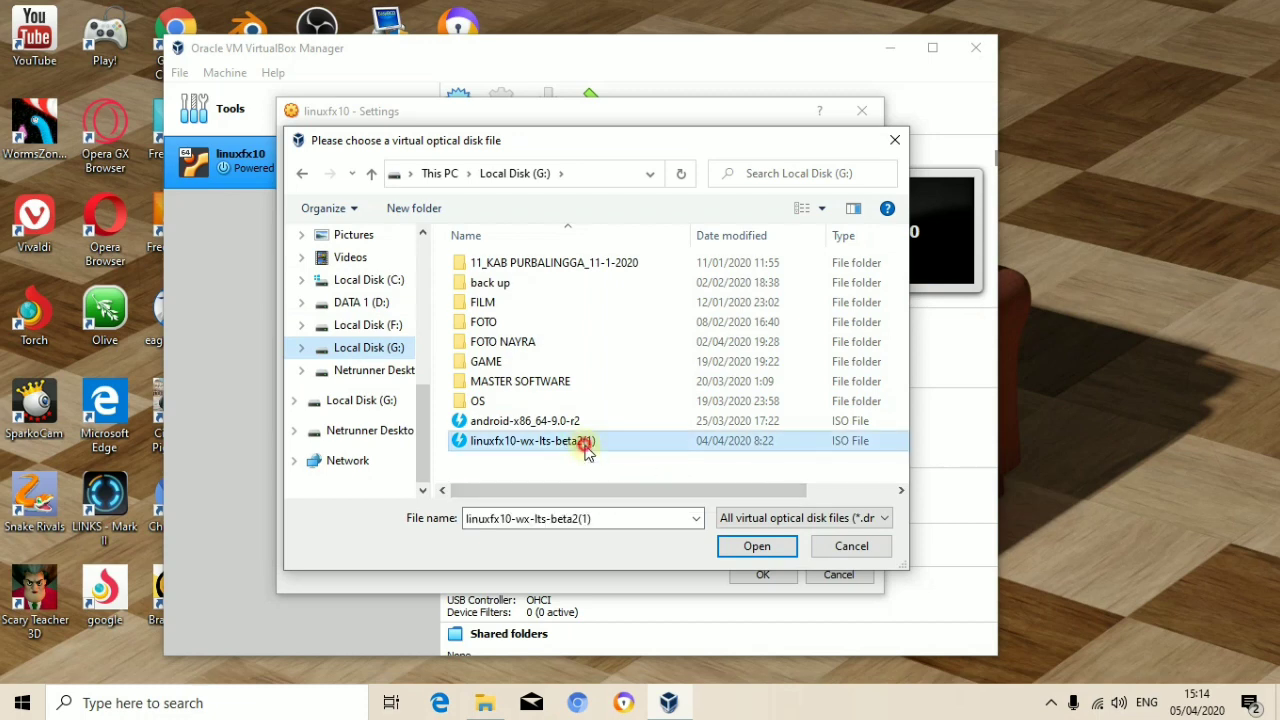
click(757, 547)
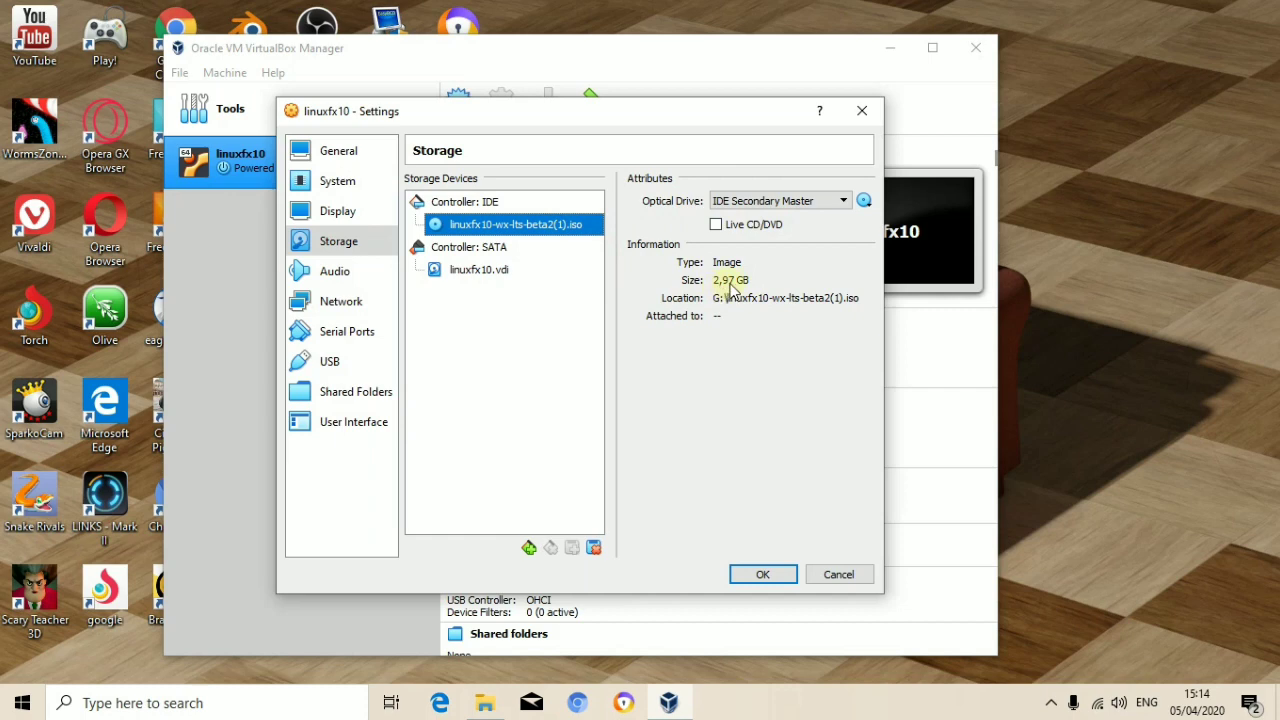
Step: Save the settings, then start linuxfx10 booting from linuxfx10-wx-lts-beta2(1).iso
click(762, 575)
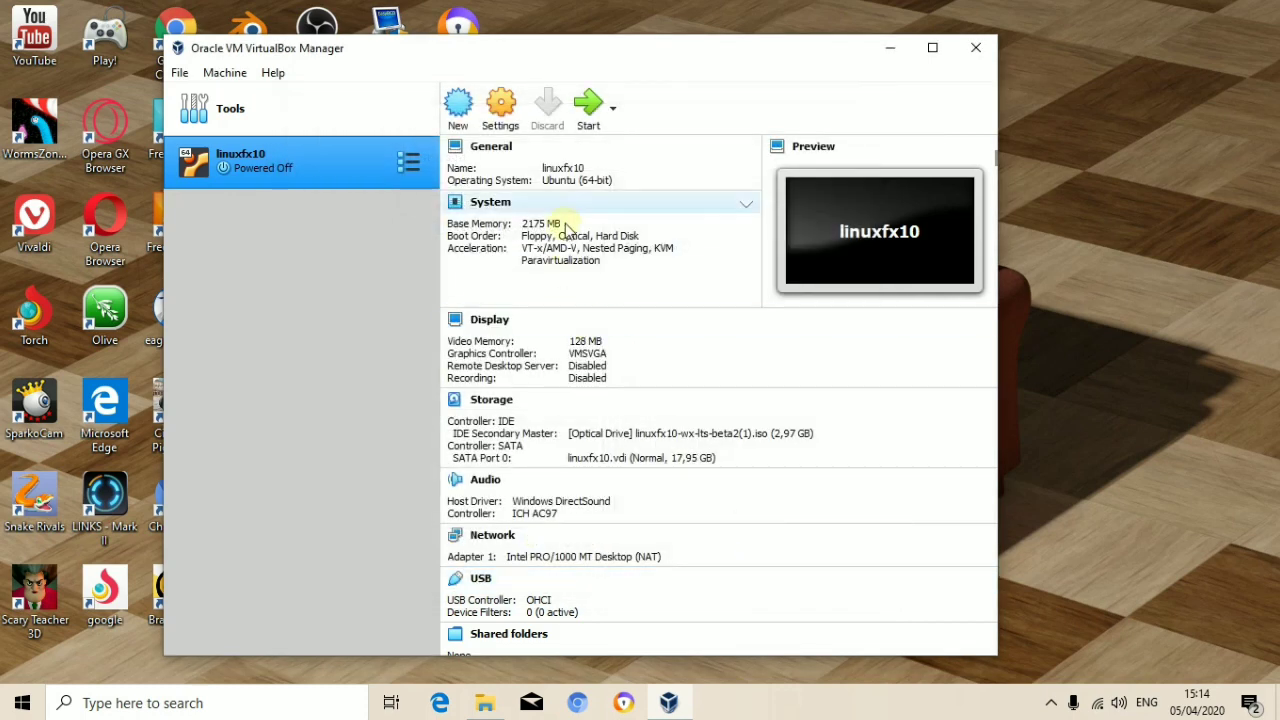
scroll(640, 280, down, 1)
scroll(620, 150, up, 1)
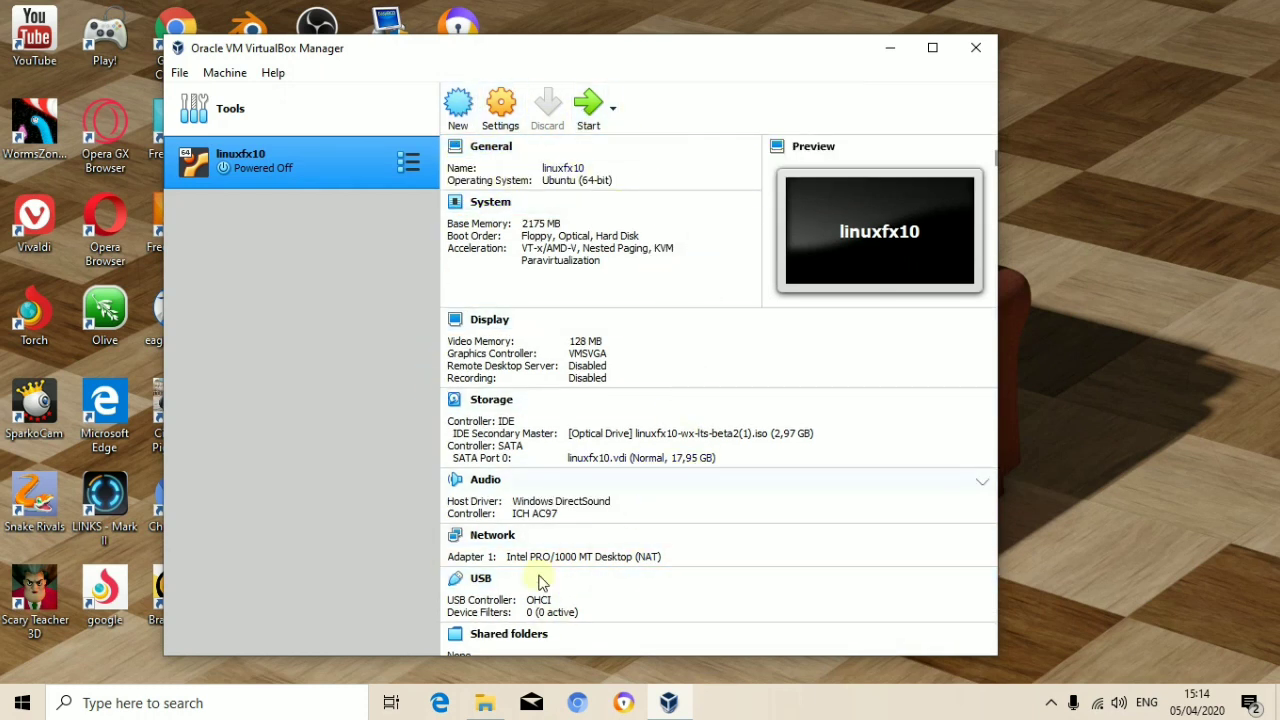
click(592, 120)
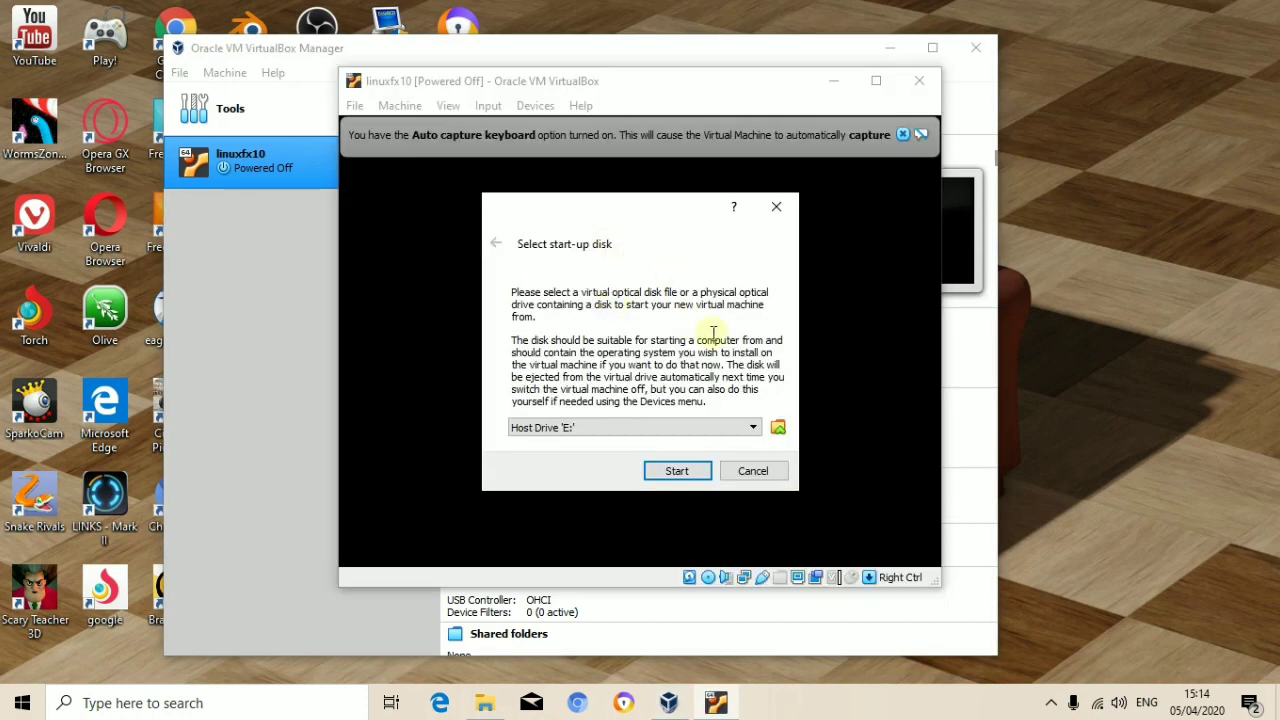
click(705, 427)
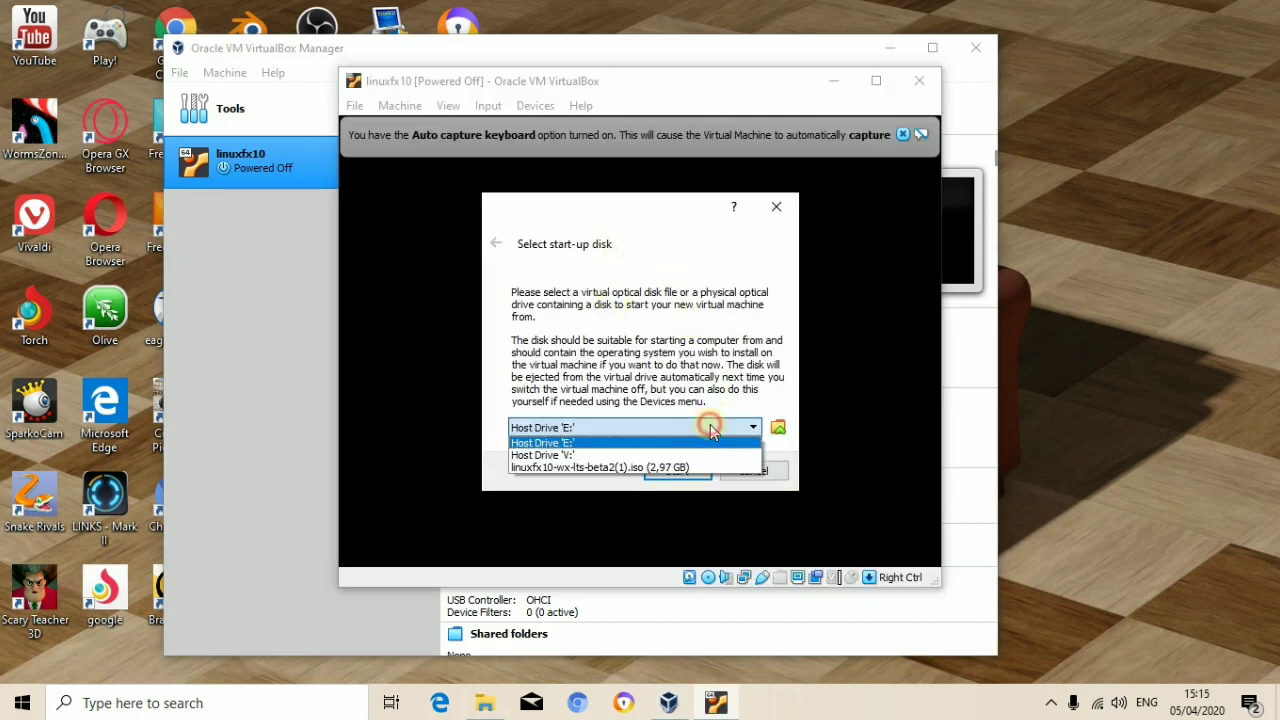
click(608, 467)
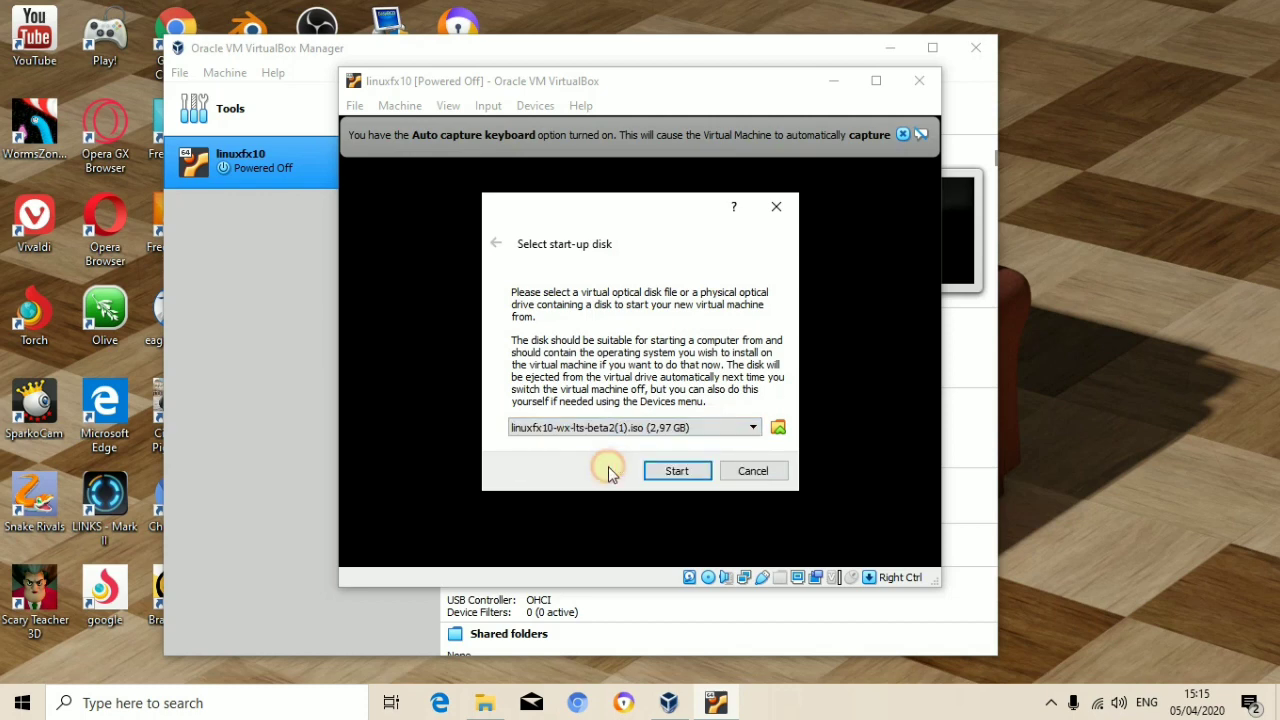
click(687, 475)
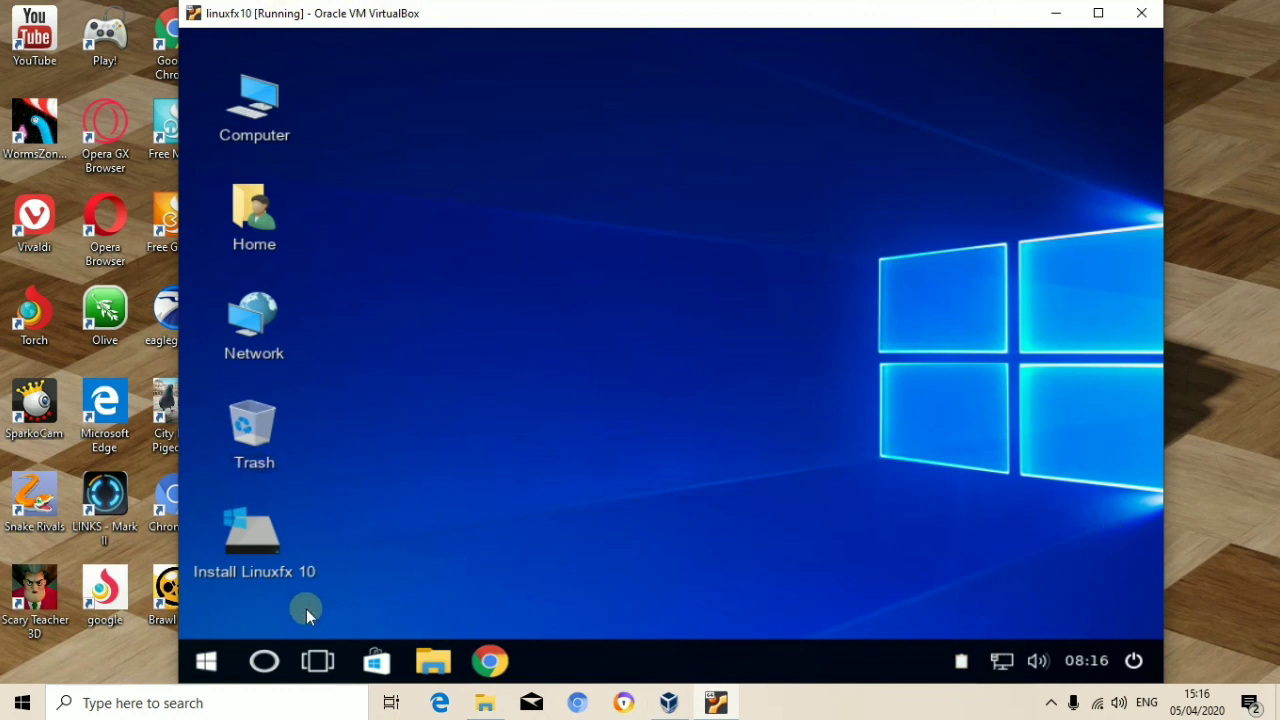
Step: Launch Install Linuxfx 10 in the guest and keep the Asia/Jakarta location
click(210, 663)
click(210, 665)
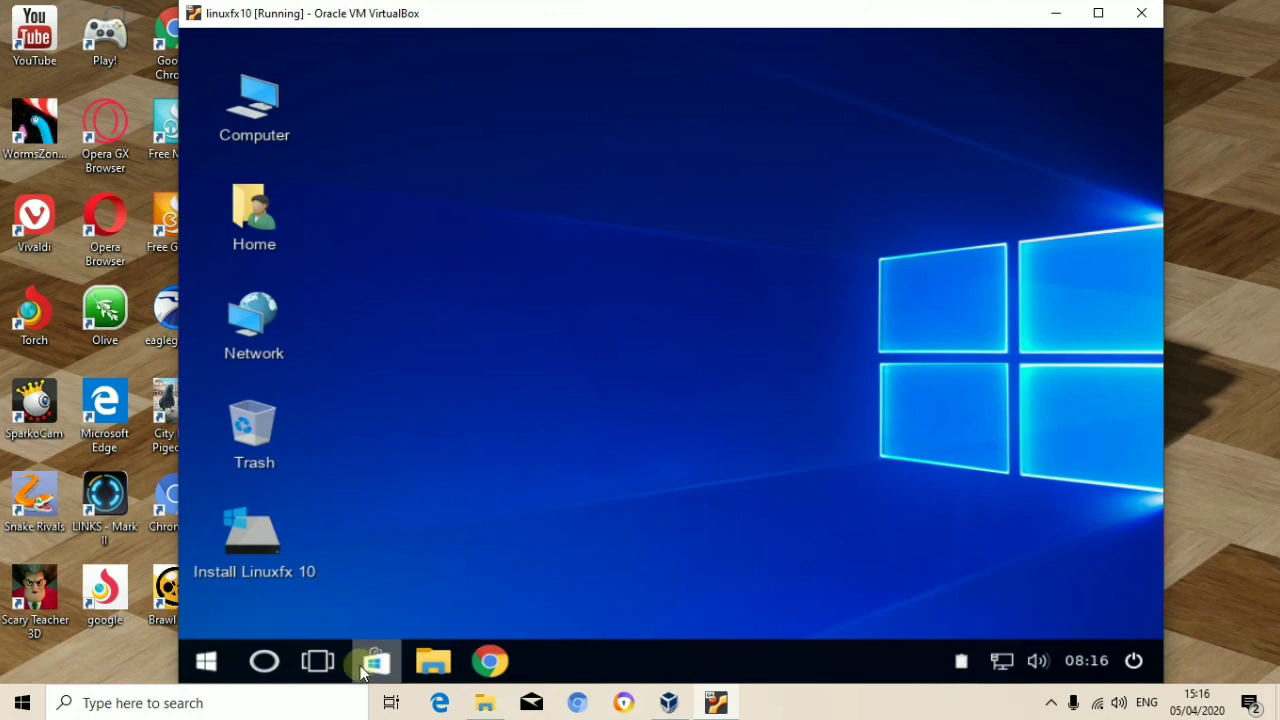
click(259, 551)
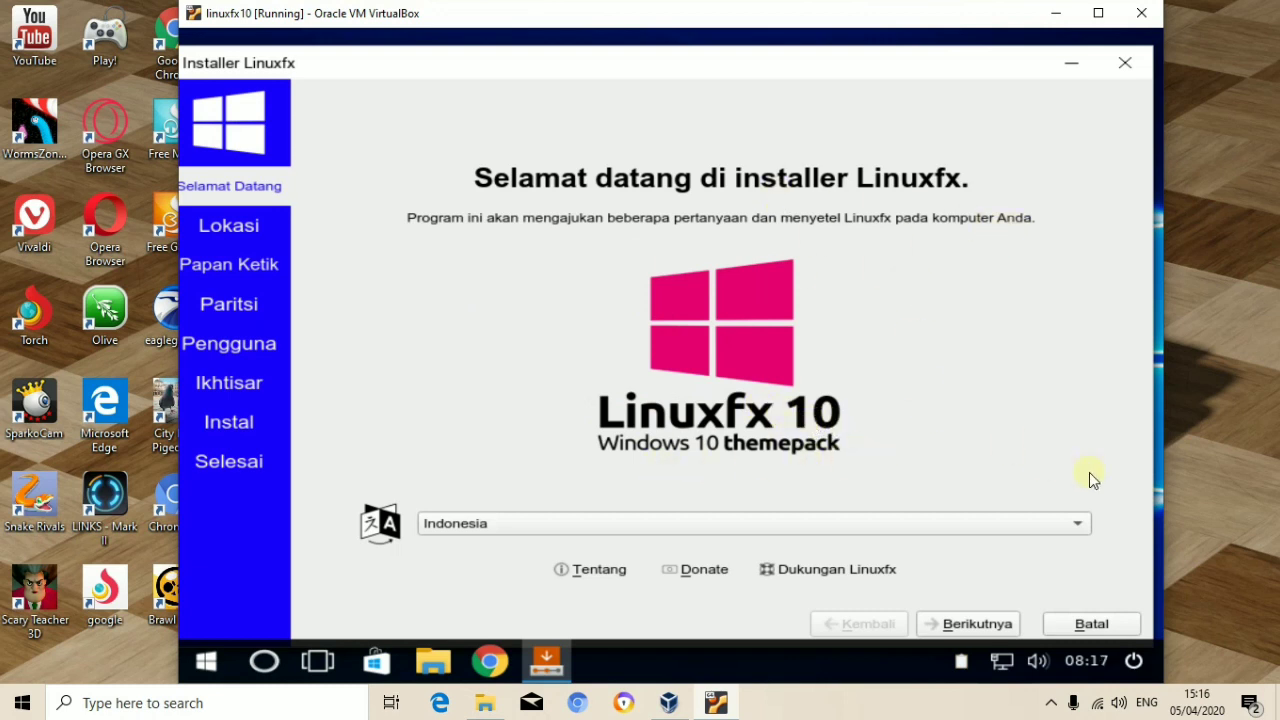
click(982, 622)
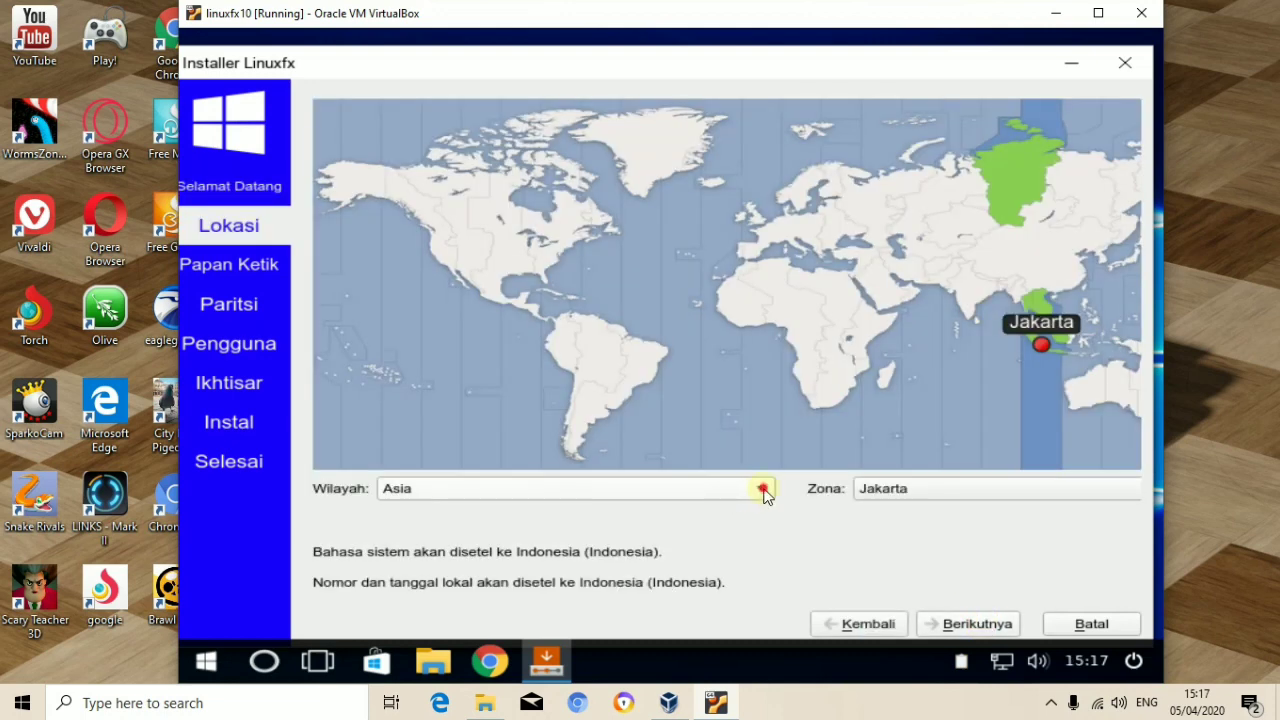
click(763, 490)
click(761, 489)
Step: Choose the English (US) keyboard layout and advance to the partition step
click(977, 624)
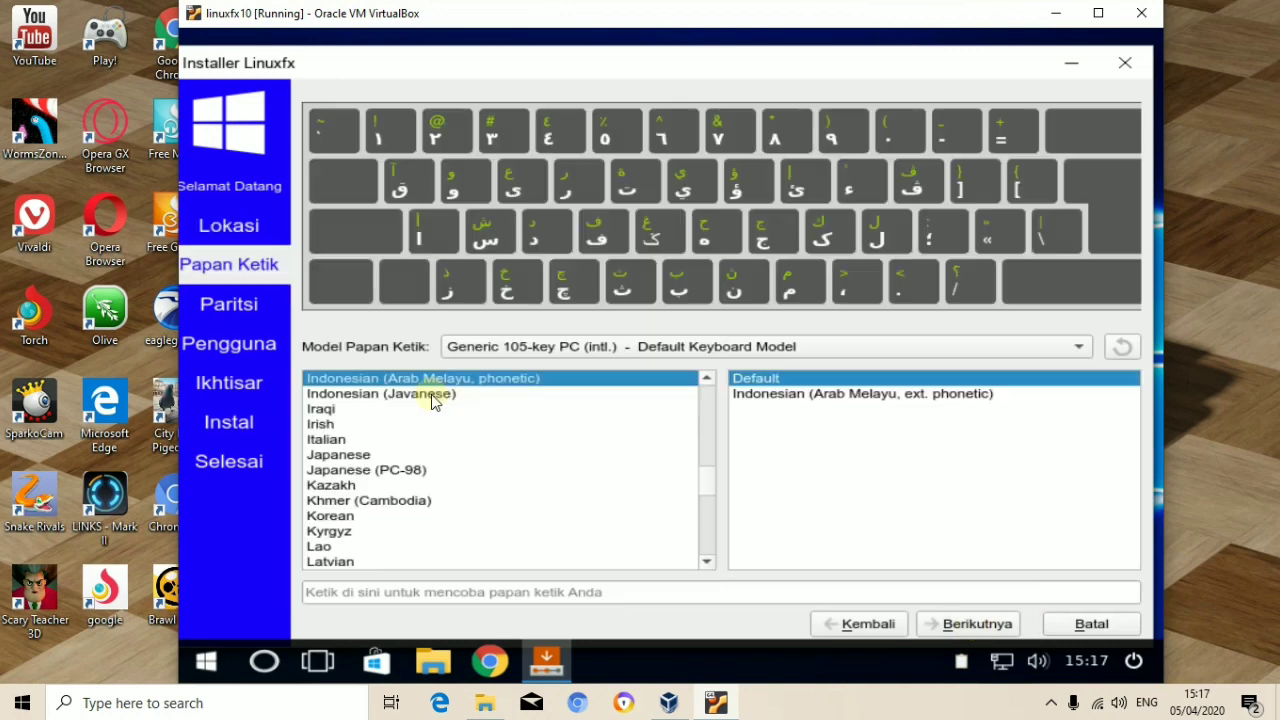
drag(704, 482, 708, 392)
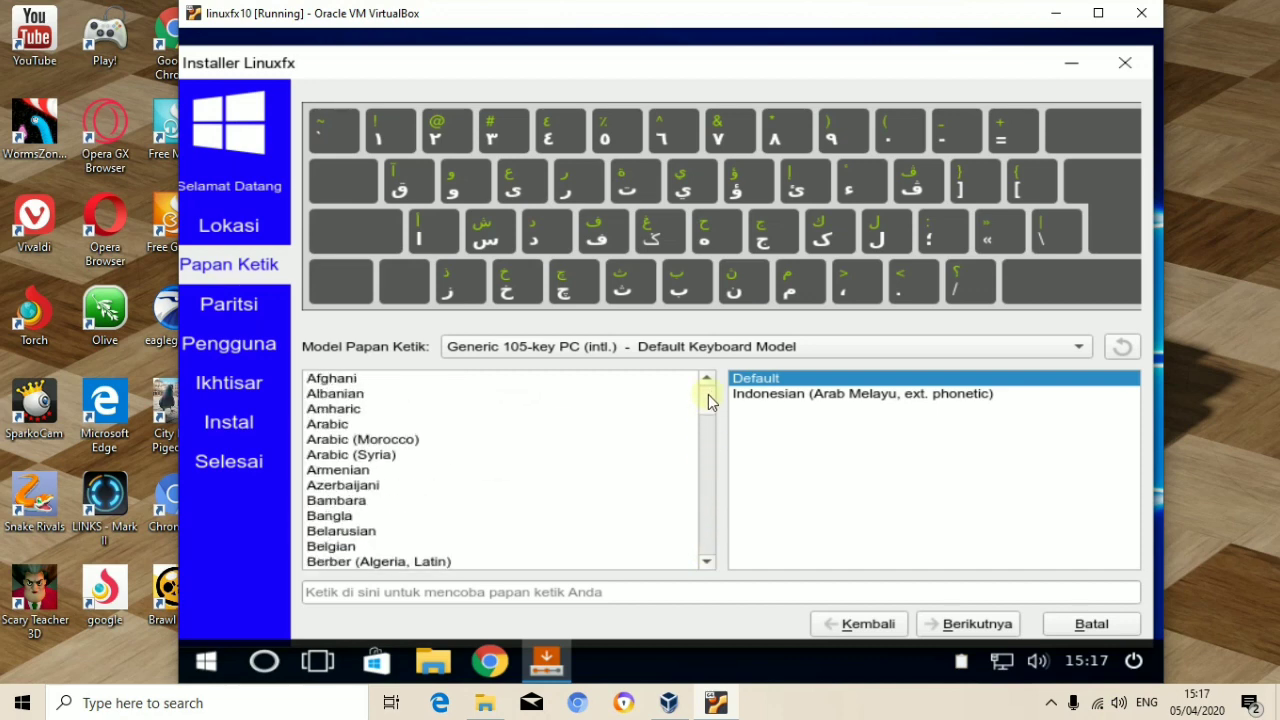
scroll(489, 477, down, 6)
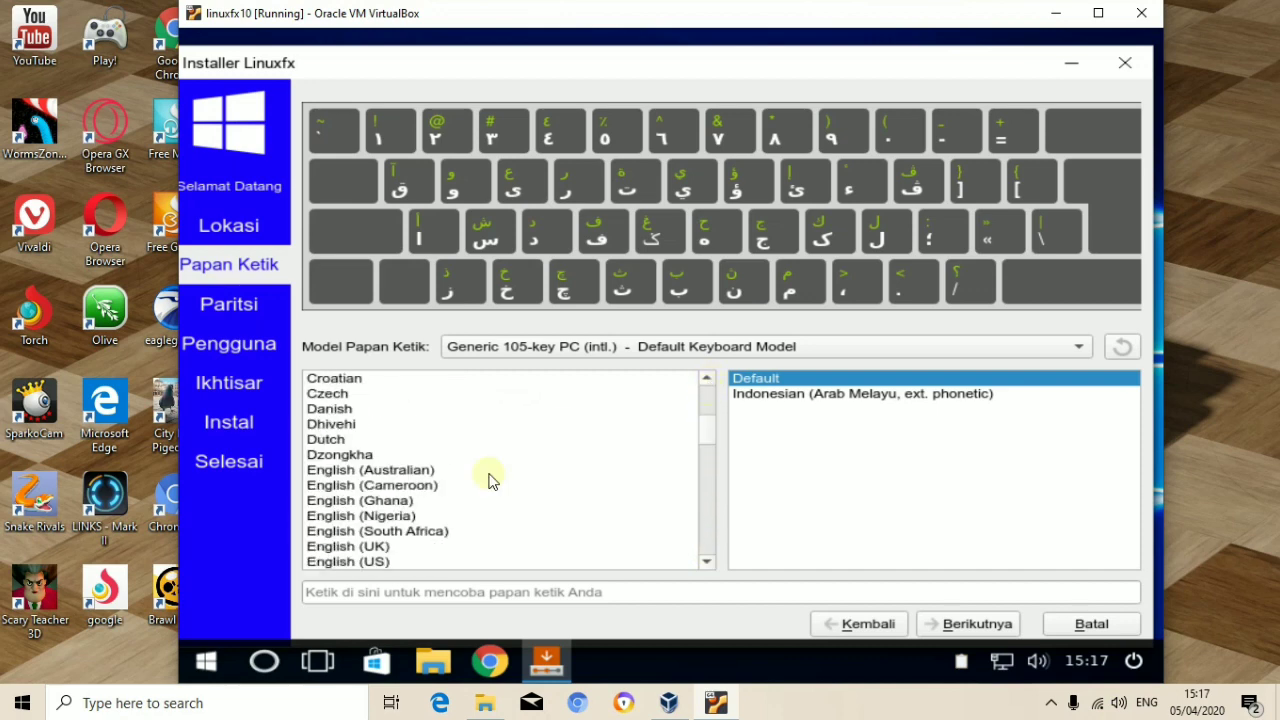
click(375, 562)
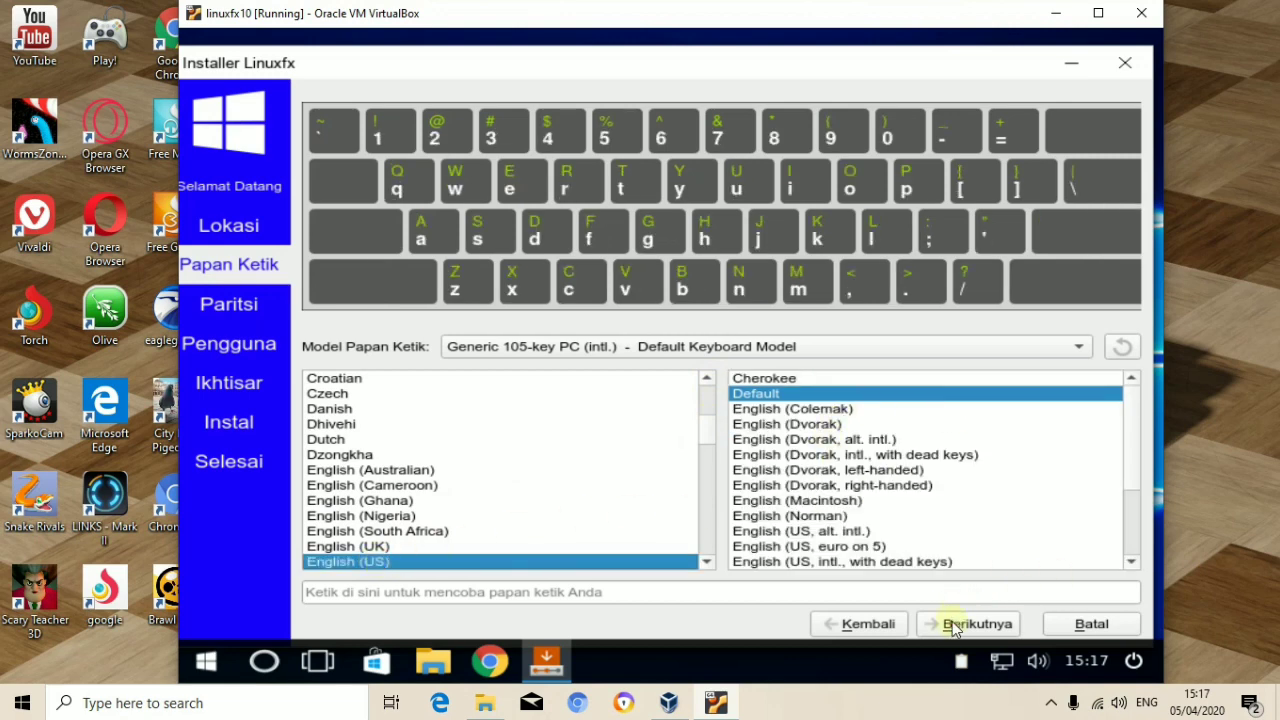
click(953, 625)
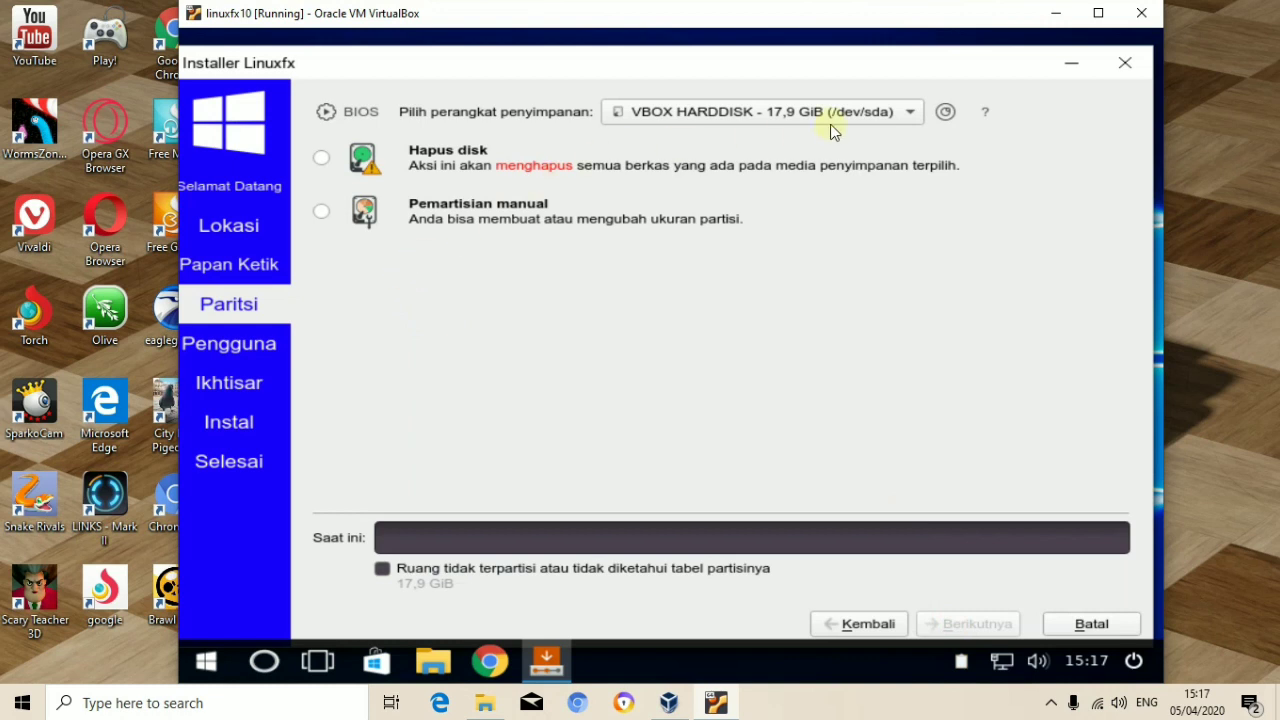
Step: Choose to erase the whole 17,9 GiB disk, enter the user account details, and continue to the summary
click(323, 165)
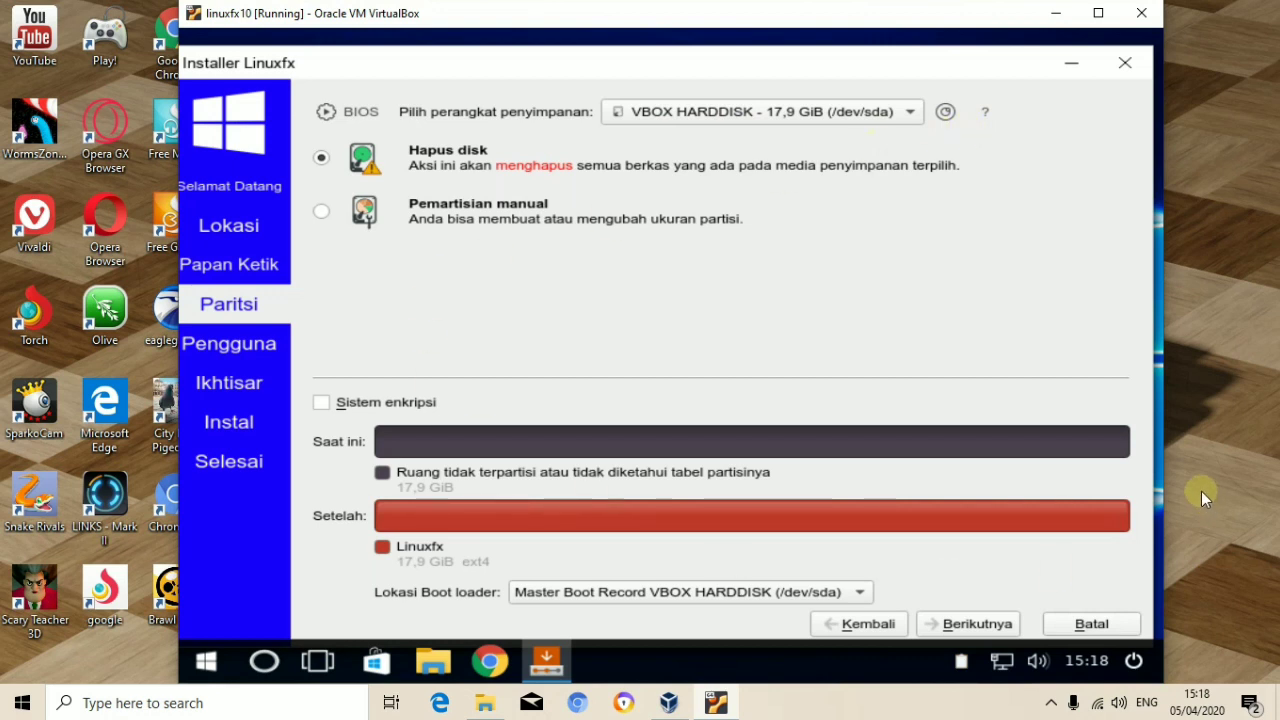
click(978, 624)
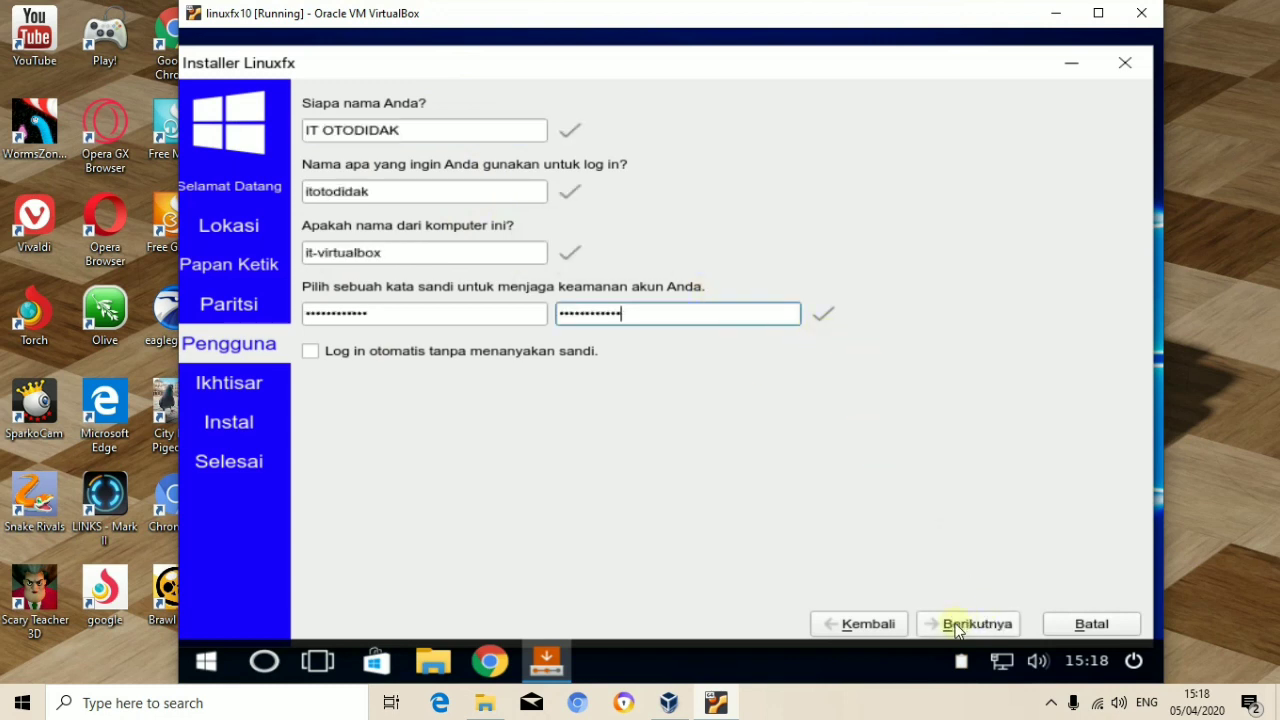
click(957, 624)
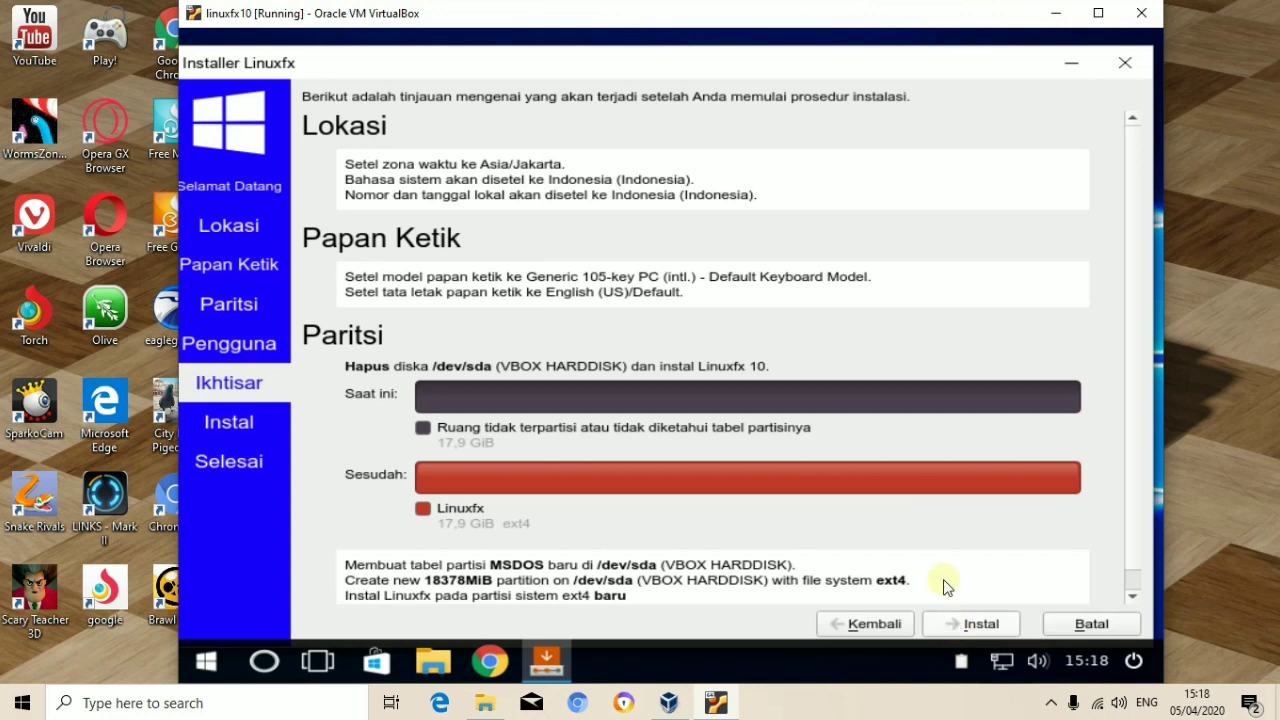
Step: Start the installation to /dev/sda and confirm writing the disk changes
click(975, 626)
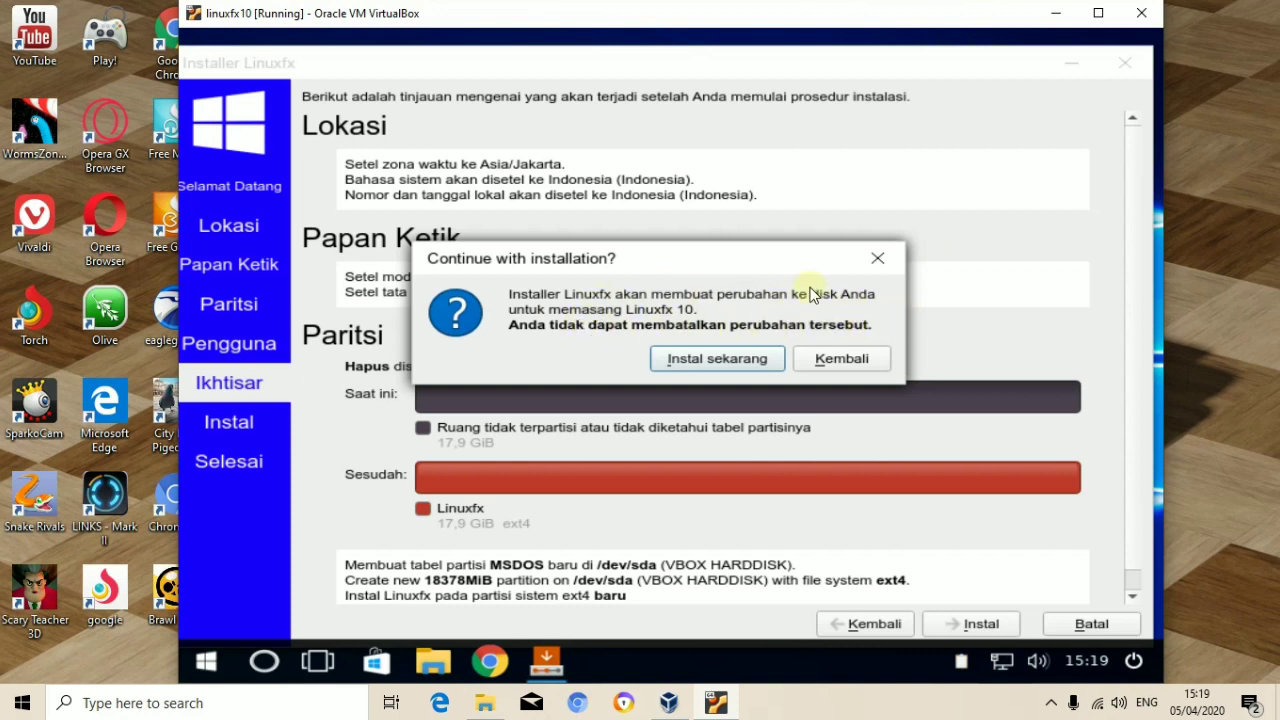
click(712, 361)
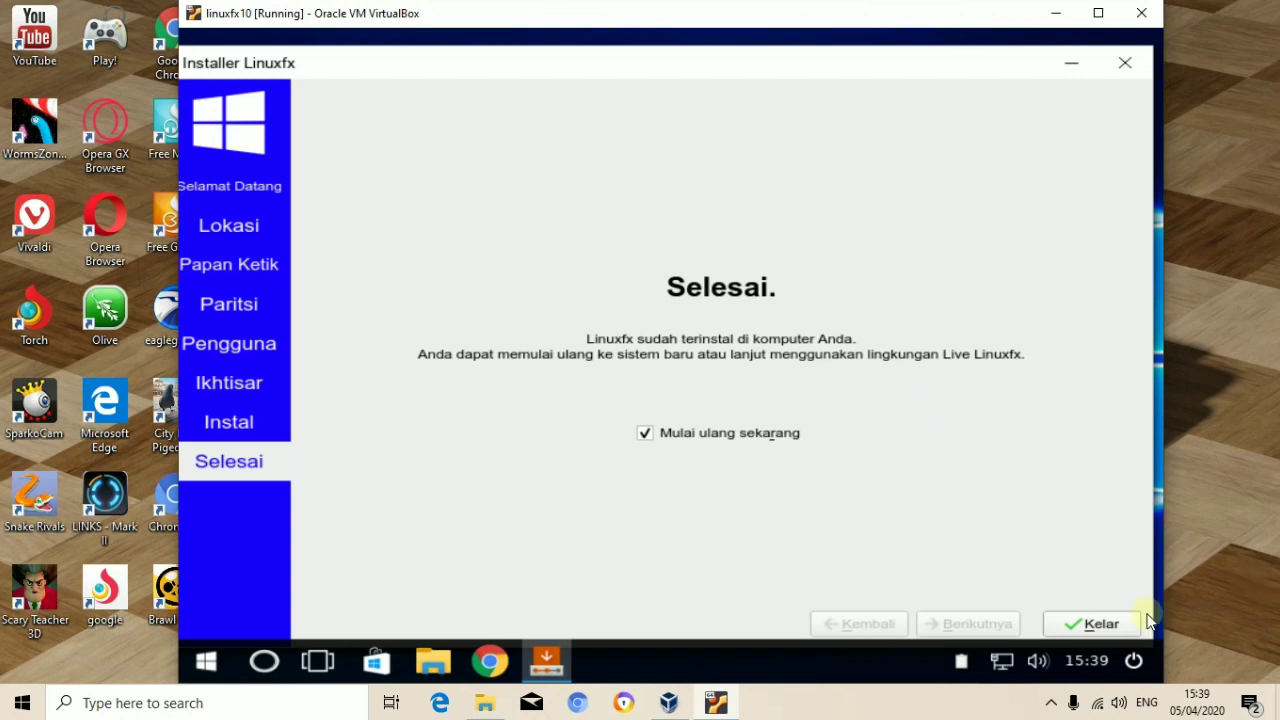
Step: Restart into the installed Linuxfx 10, dismiss the mouse integration notice, and log in with the account password
click(1077, 625)
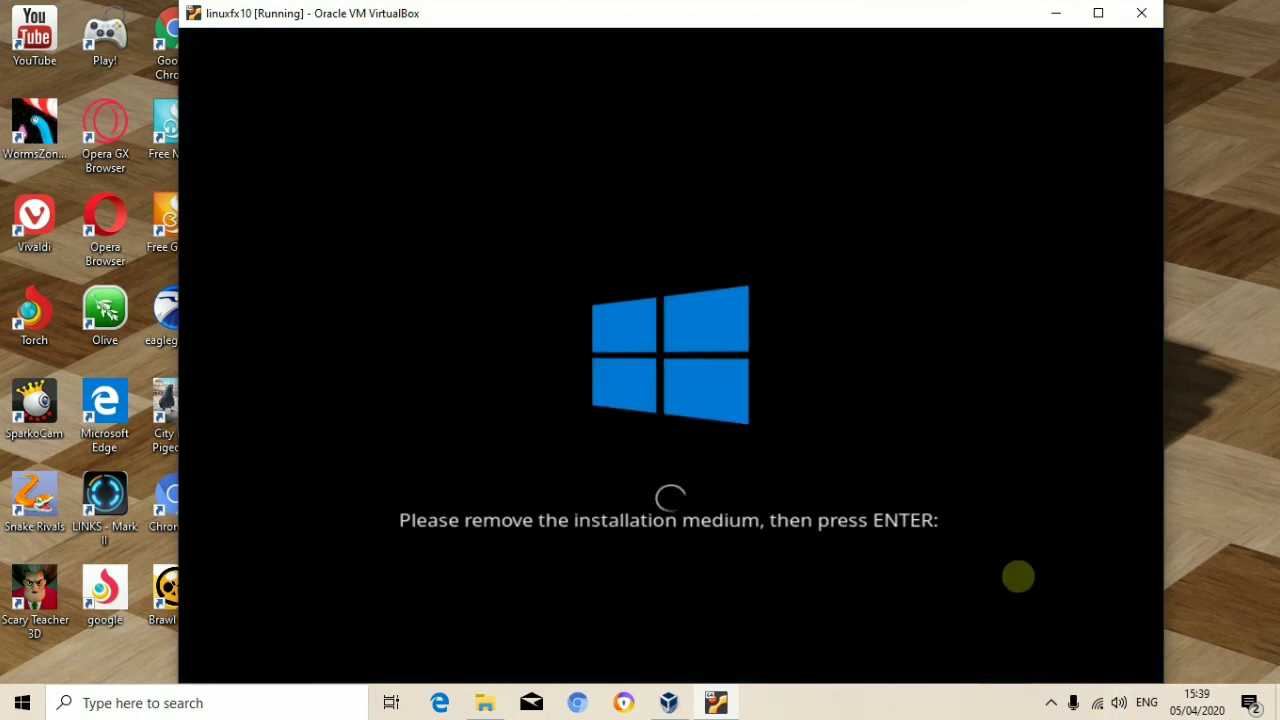
key(Return)
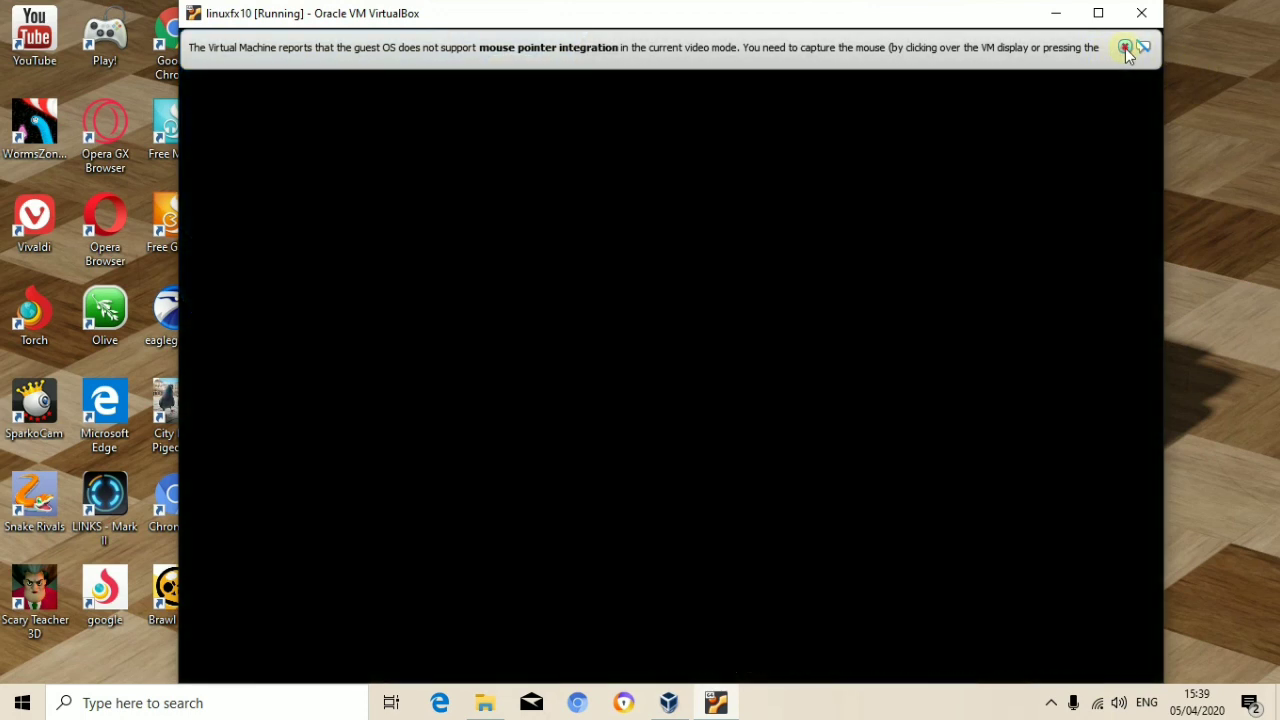
click(1124, 46)
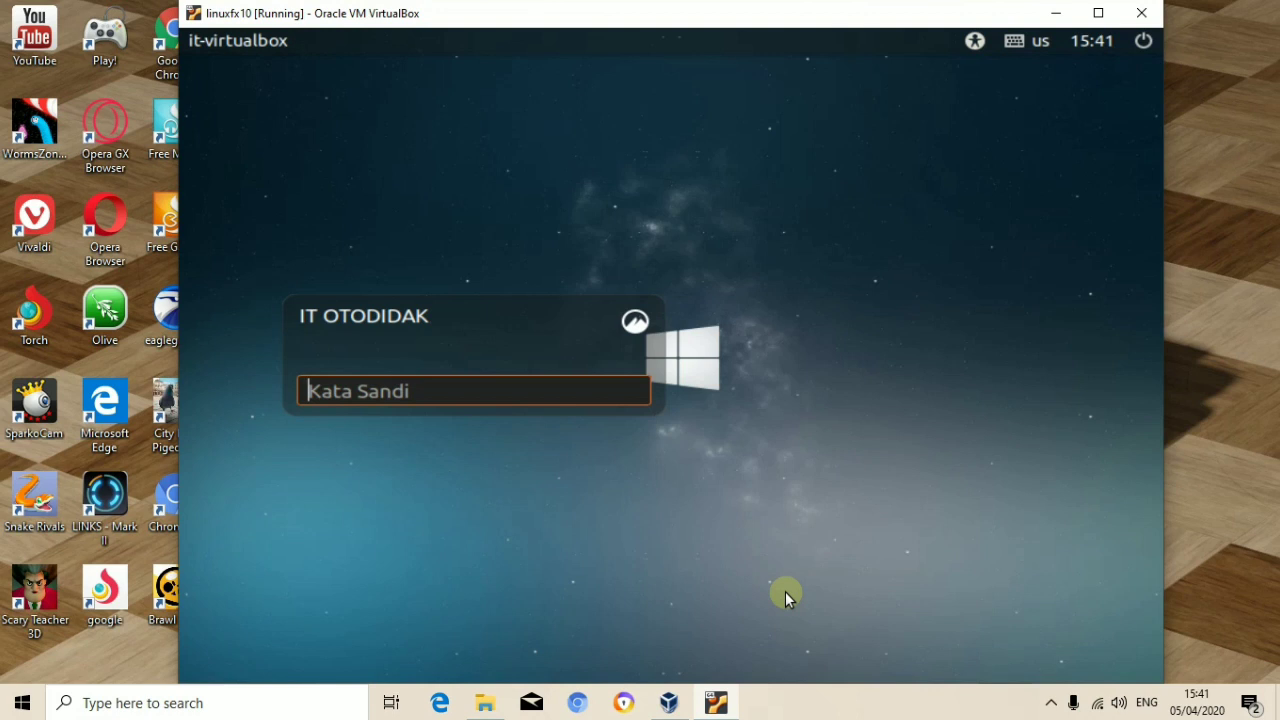
text(1234)
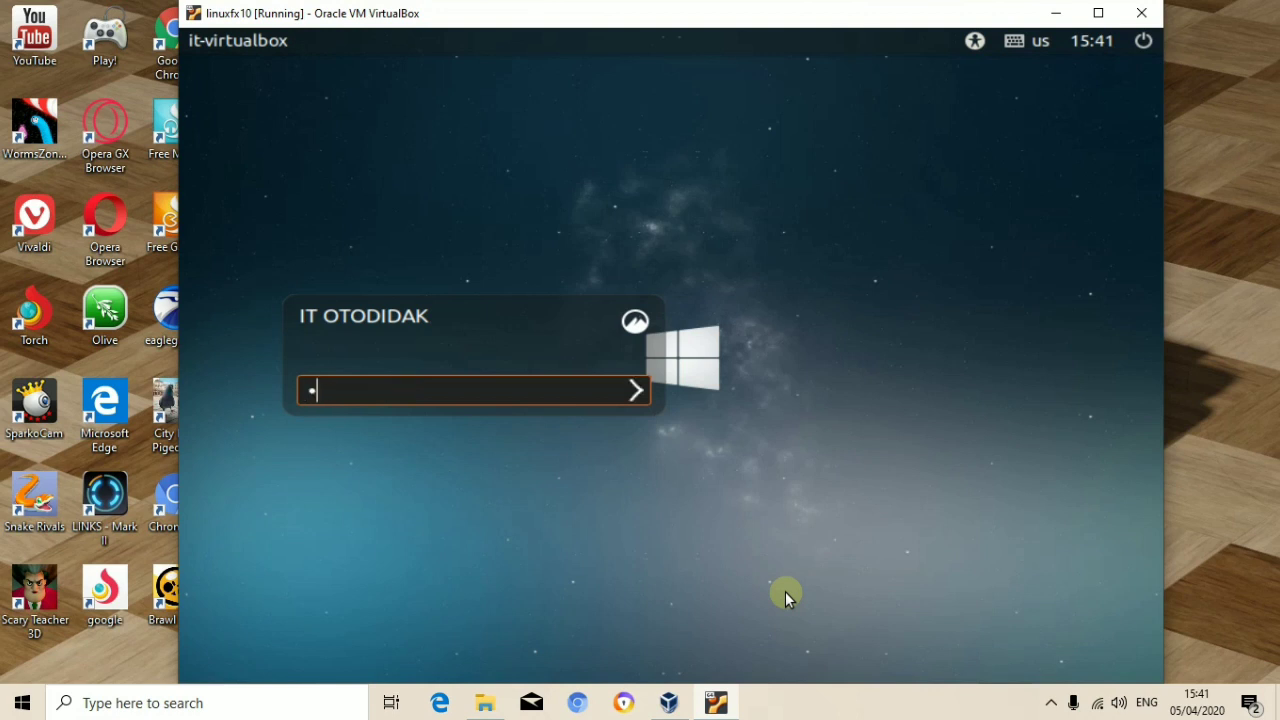
text(56789012)
click(635, 395)
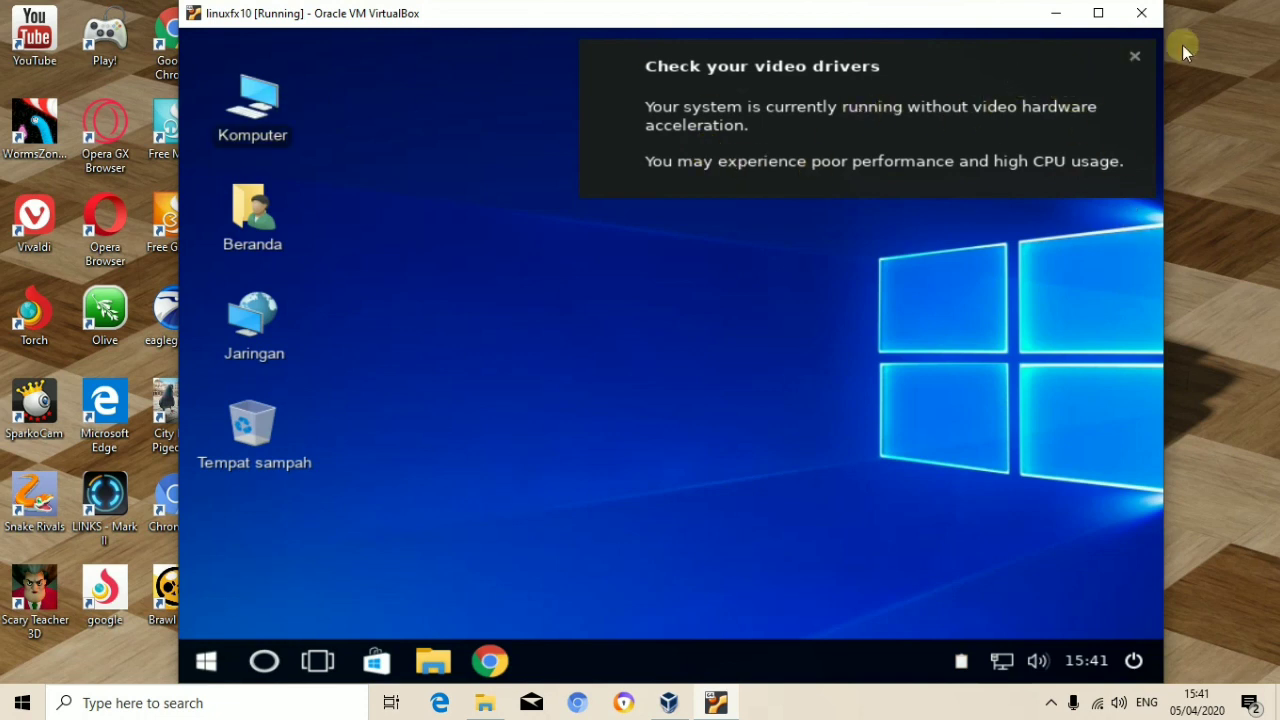
Step: Close the 'Check your video drivers' warning and toggle the Desktop settings window from the taskbar
click(1135, 59)
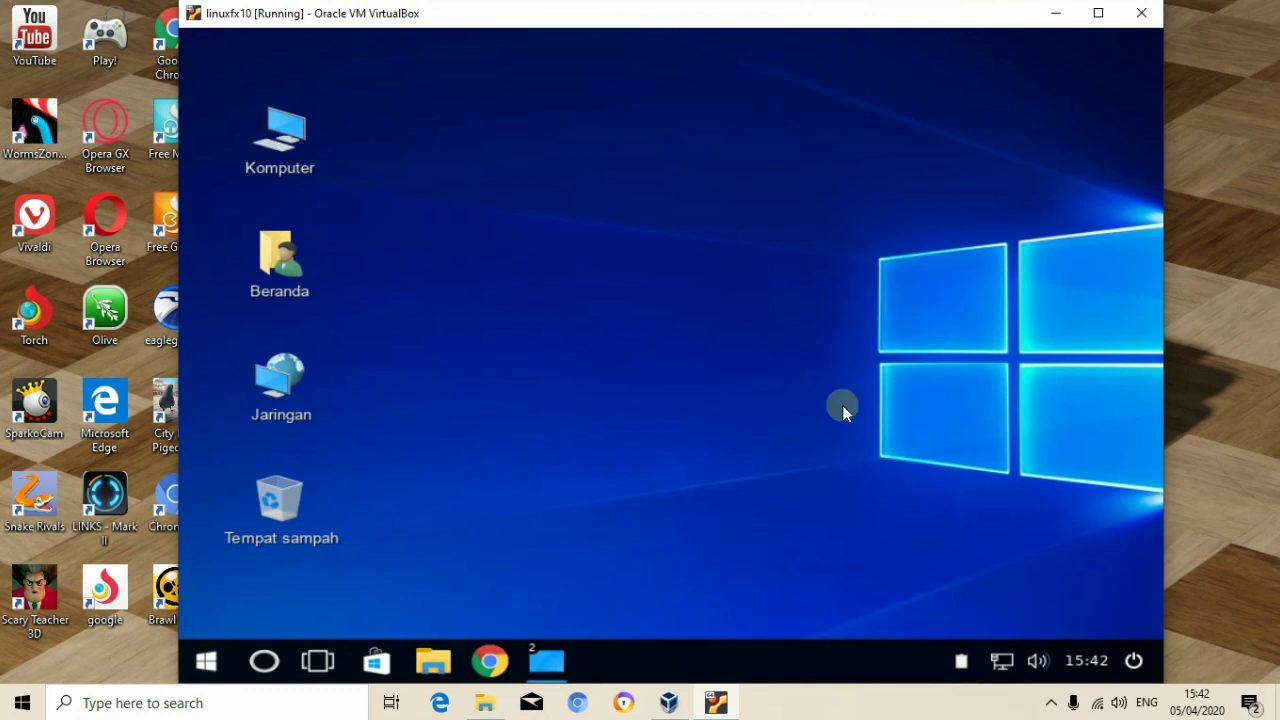
click(547, 662)
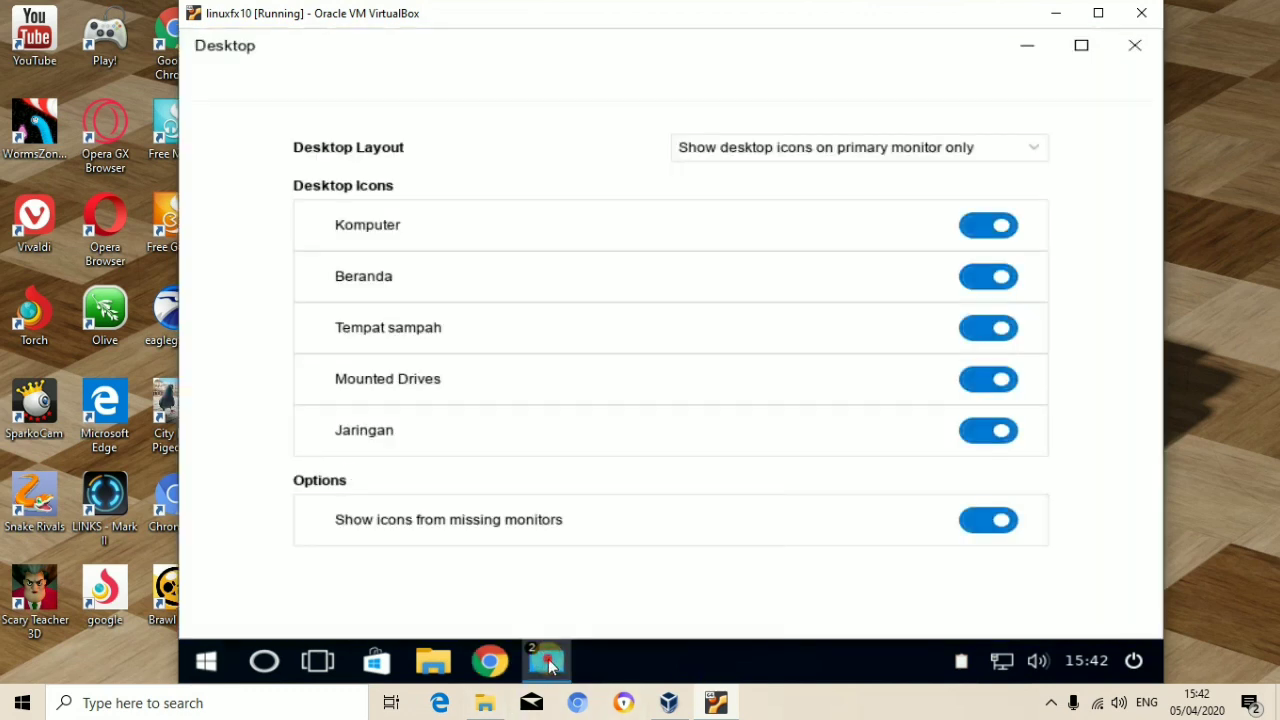
click(547, 662)
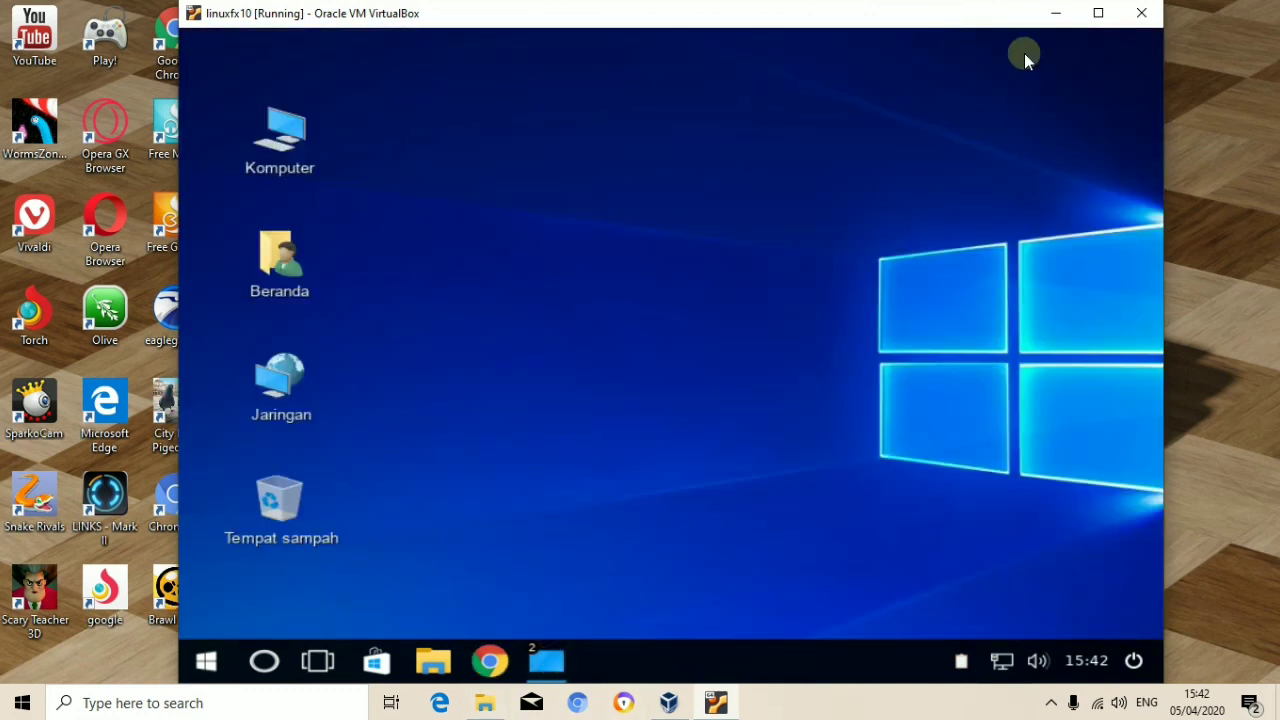